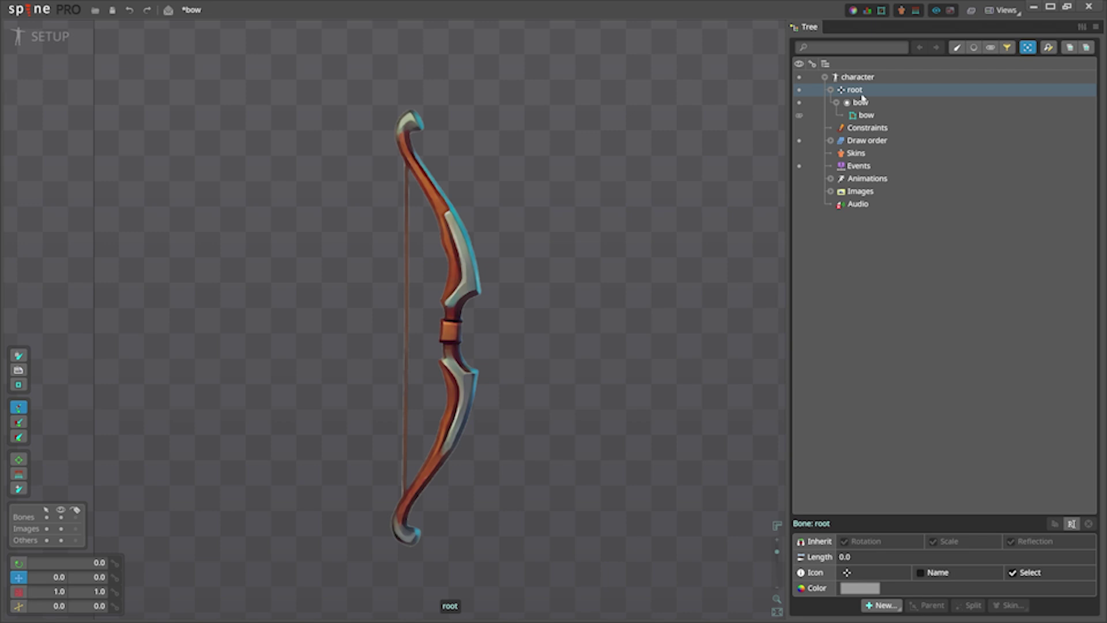
# Create a bone on the bow's grip under the root with the bow mesh attached, and set its length to 50
pyautogui.click(19, 489)
pyautogui.click(450, 328)
pyautogui.moveTo(566, 322); pyautogui.dragTo(514, 319)
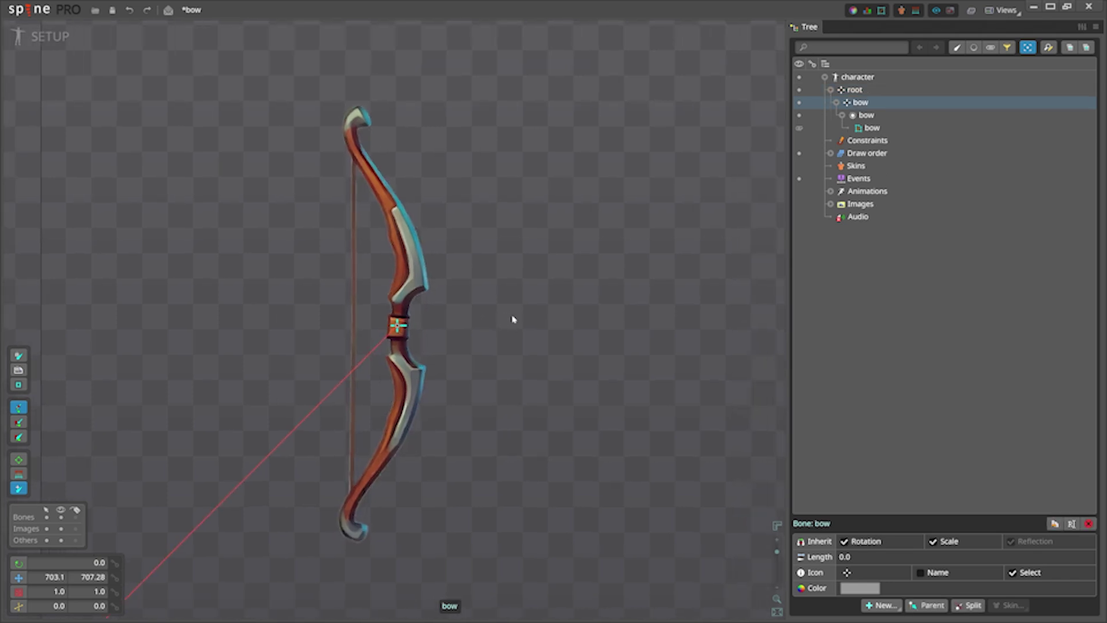
pyautogui.write('50')
pyautogui.press('Return')
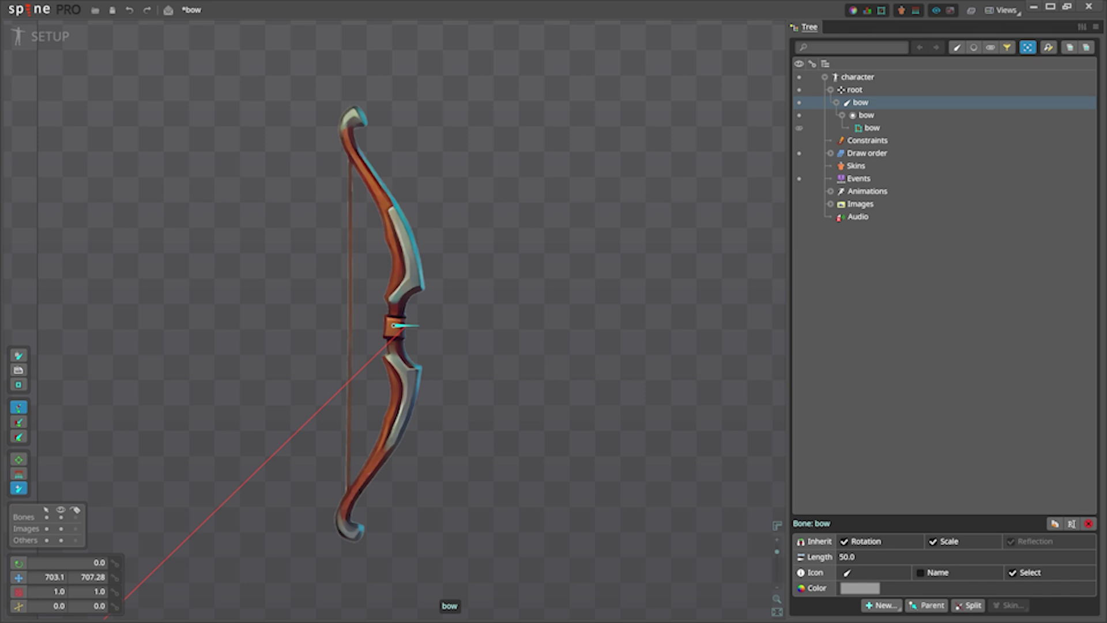
# Create two child bones from the grip, one reaching the upper string end and one reaching the lower string end
pyautogui.moveTo(450, 326); pyautogui.dragTo(487, 334)
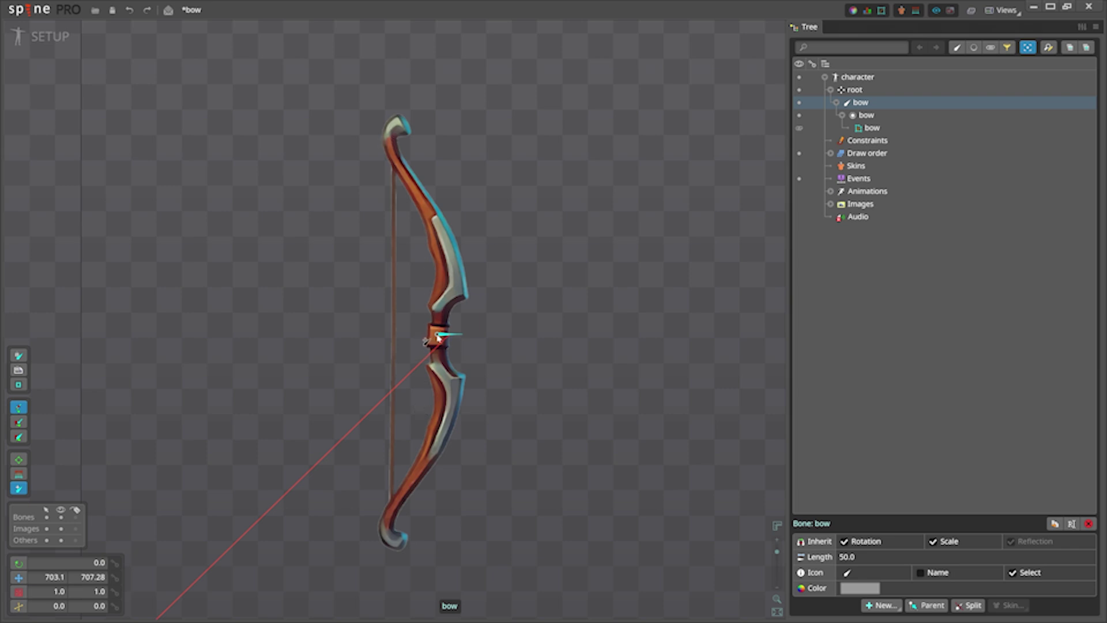
pyautogui.moveTo(437, 337); pyautogui.dragTo(397, 164)
pyautogui.moveTo(437, 337); pyautogui.dragTo(394, 513)
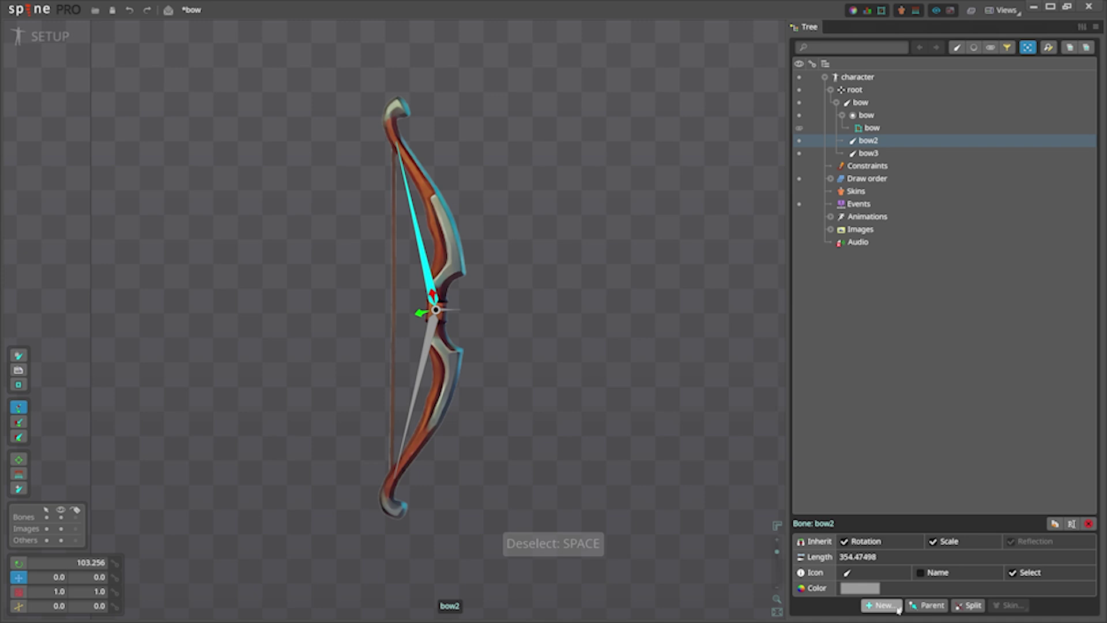
# Add an IK constraint to the upper limb bone with a new target bone named target at its tip
pyautogui.click(881, 605)
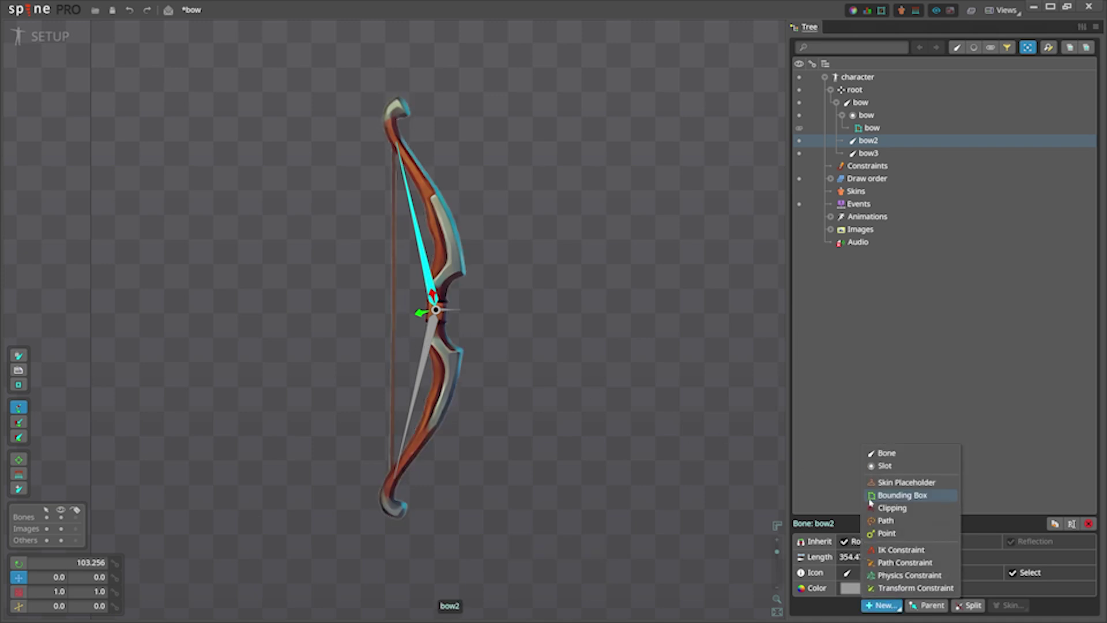
pyautogui.click(901, 550)
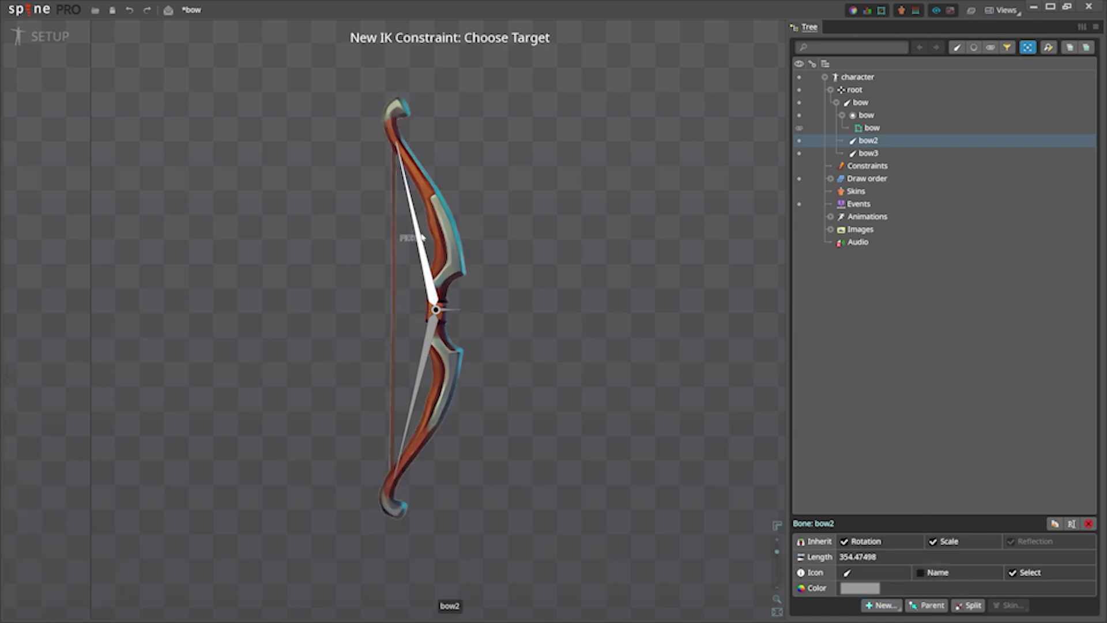
pyautogui.click(420, 238)
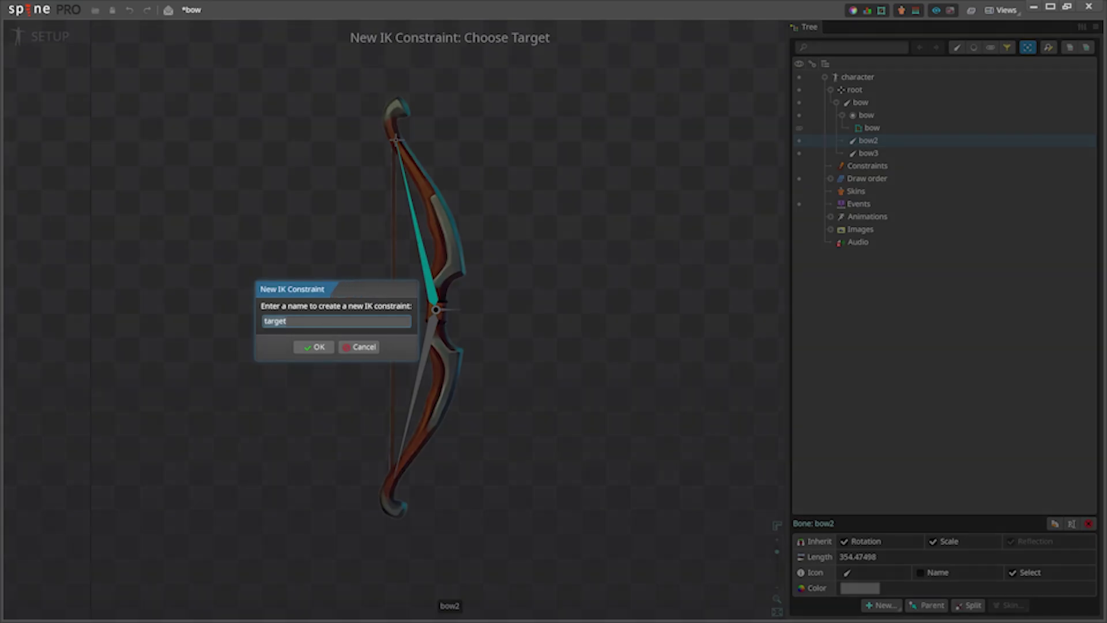
pyautogui.click(314, 346)
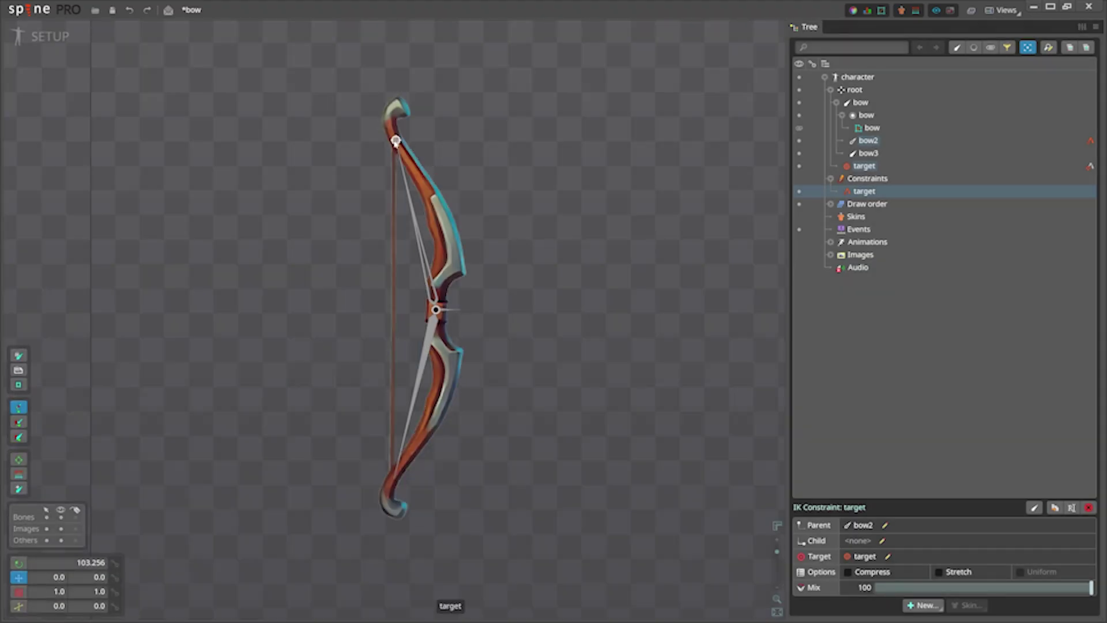
# Add an IK constraint to the lower limb bone with a new target bone named target2 at its tip
pyautogui.click(425, 366)
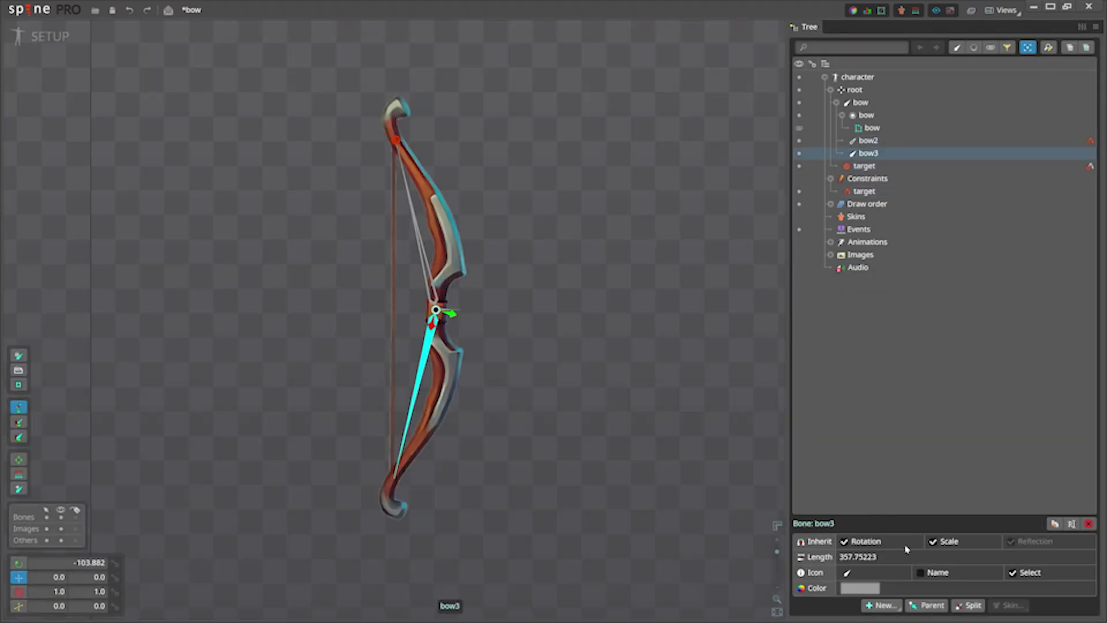
pyautogui.click(881, 605)
pyautogui.click(902, 549)
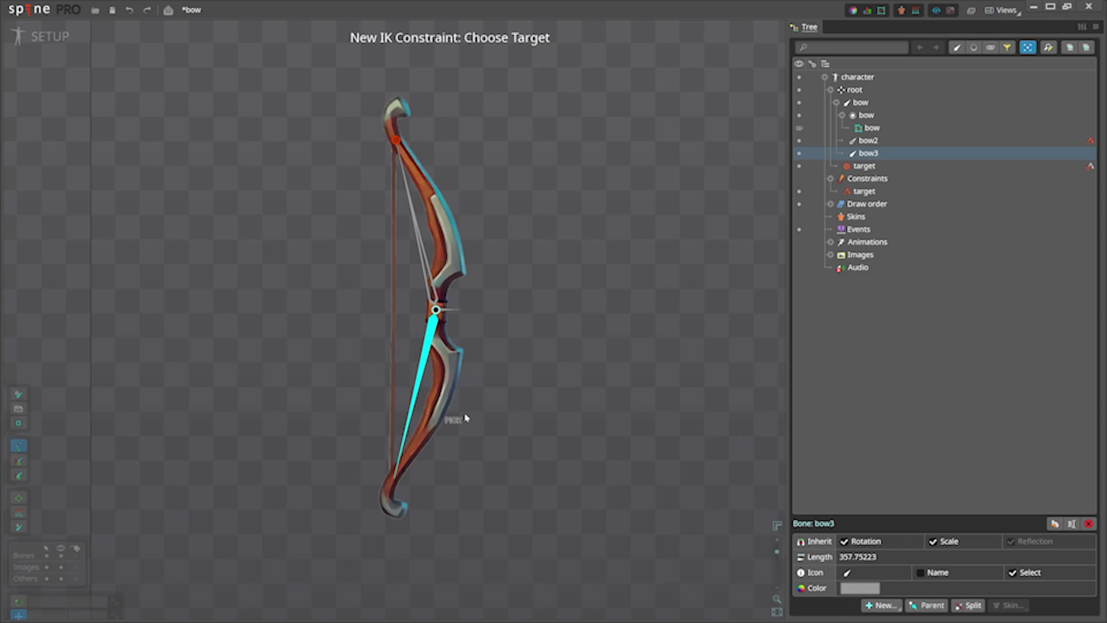
pyautogui.click(394, 479)
pyautogui.click(314, 350)
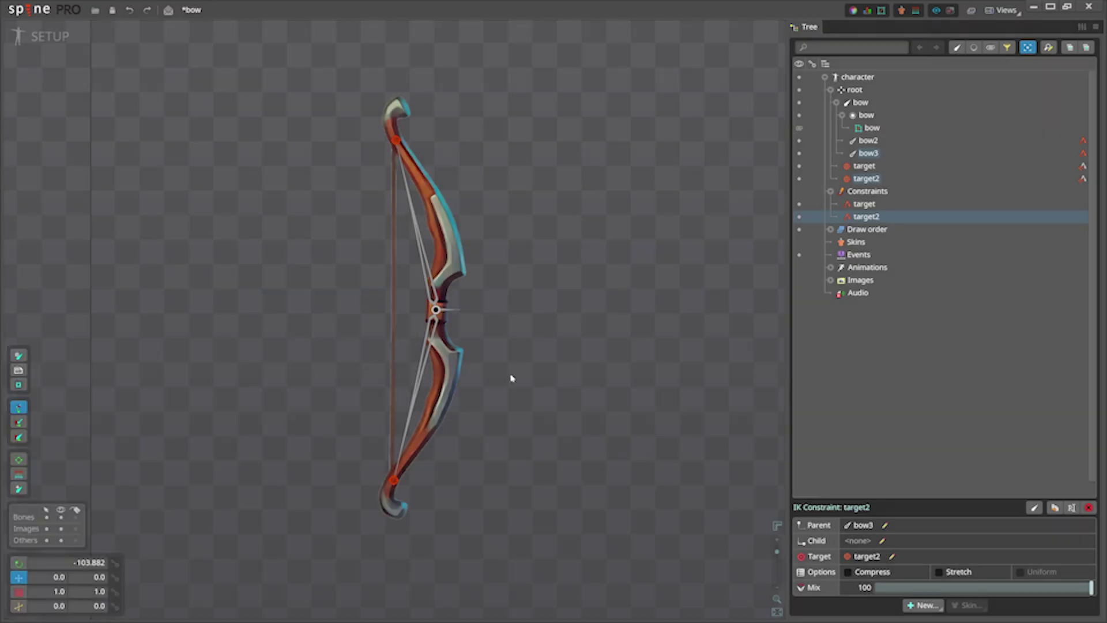
# Pull both IK targets away from the bow together to test how the limb bones follow
pyautogui.keyDown('ctrl'); pyautogui.click(935, 203); pyautogui.keyUp('ctrl')
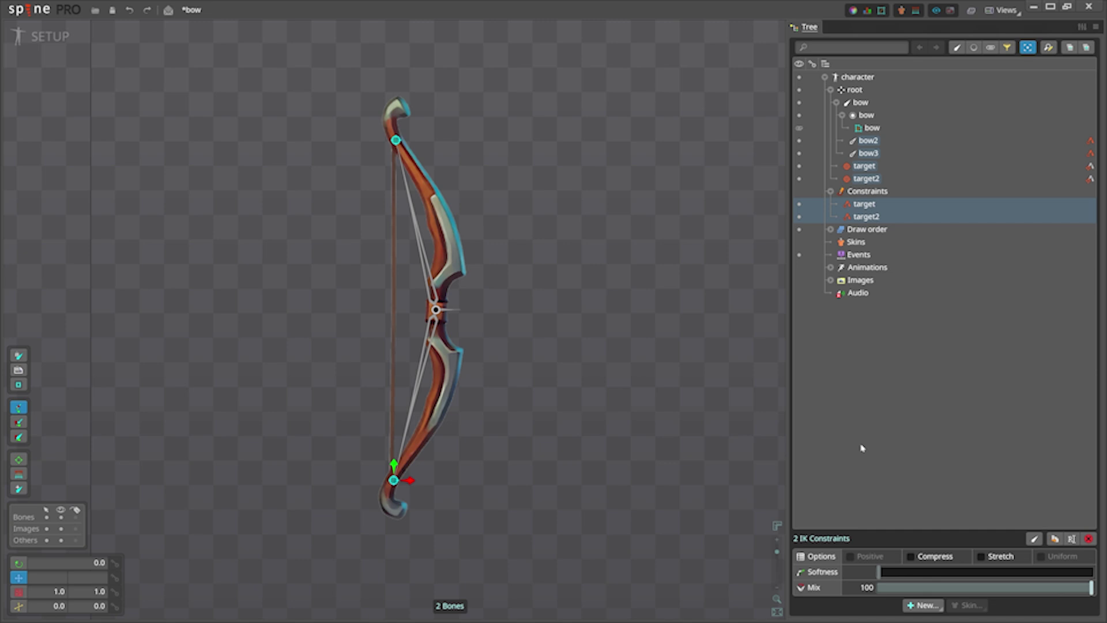
pyautogui.scroll(2, 386, 148)
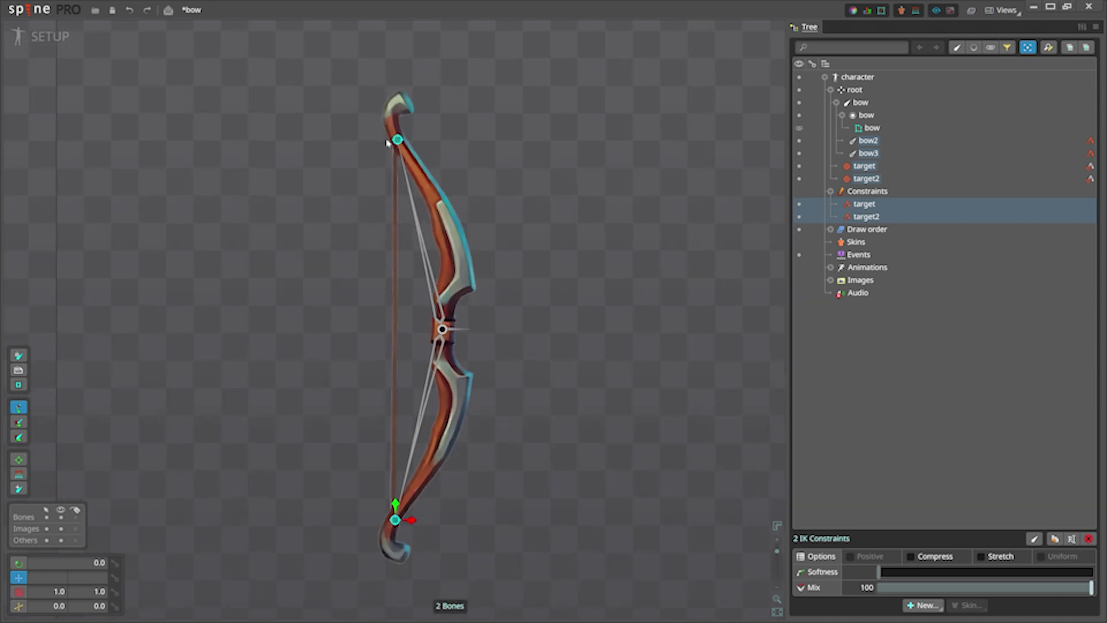
pyautogui.moveTo(388, 139); pyautogui.dragTo(226, 146)
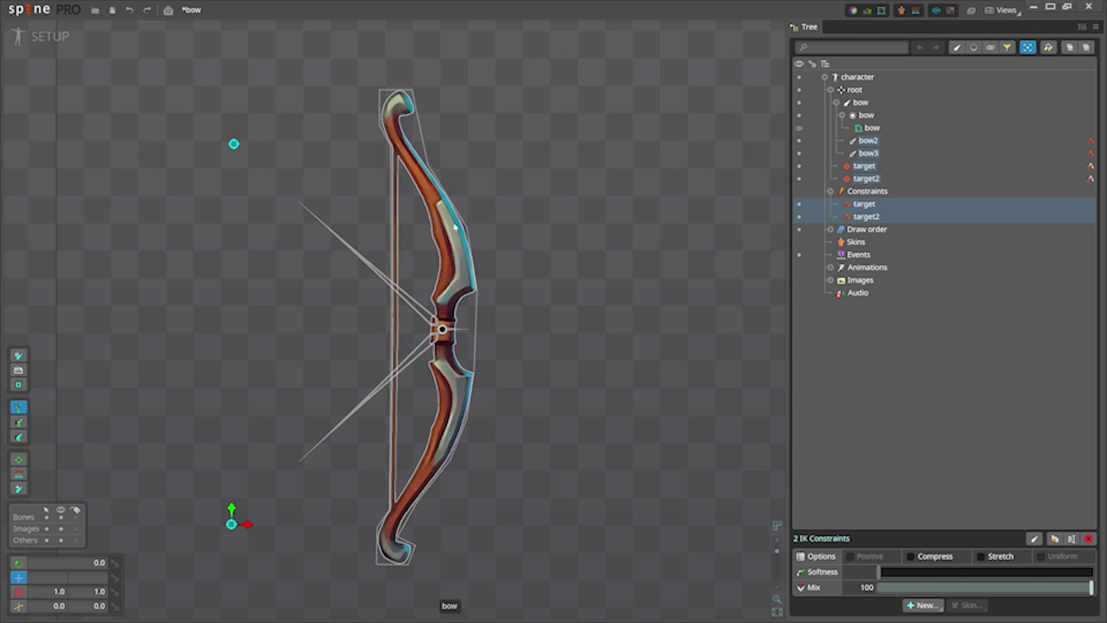
# Create a child bone of the grip bone at the middle of the bowstring and set its length to 50
pyautogui.press('n')
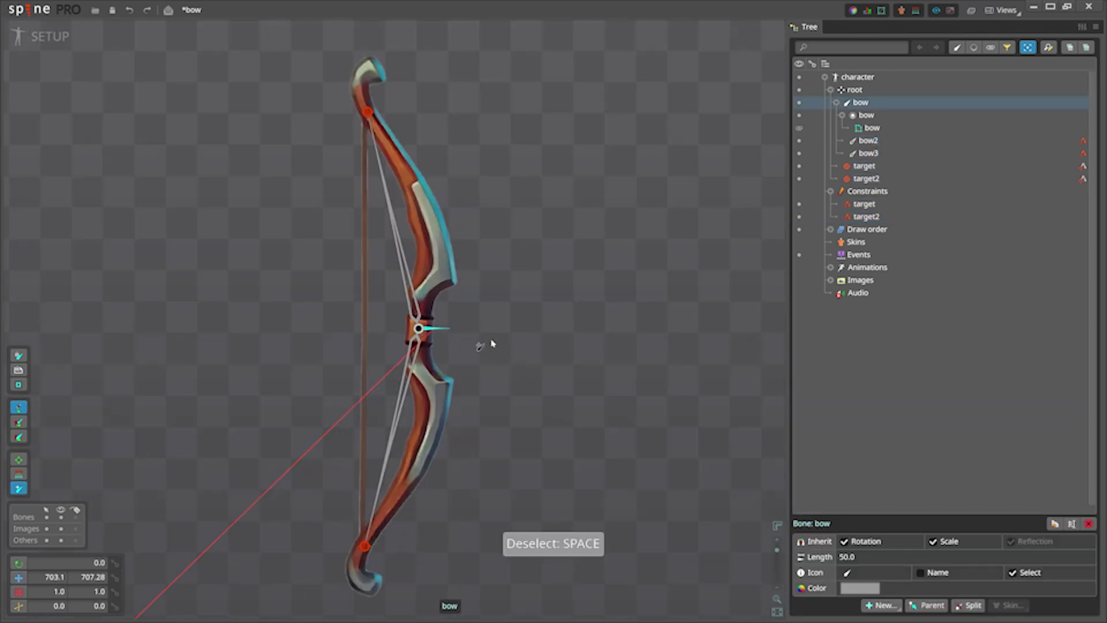
pyautogui.click(364, 329)
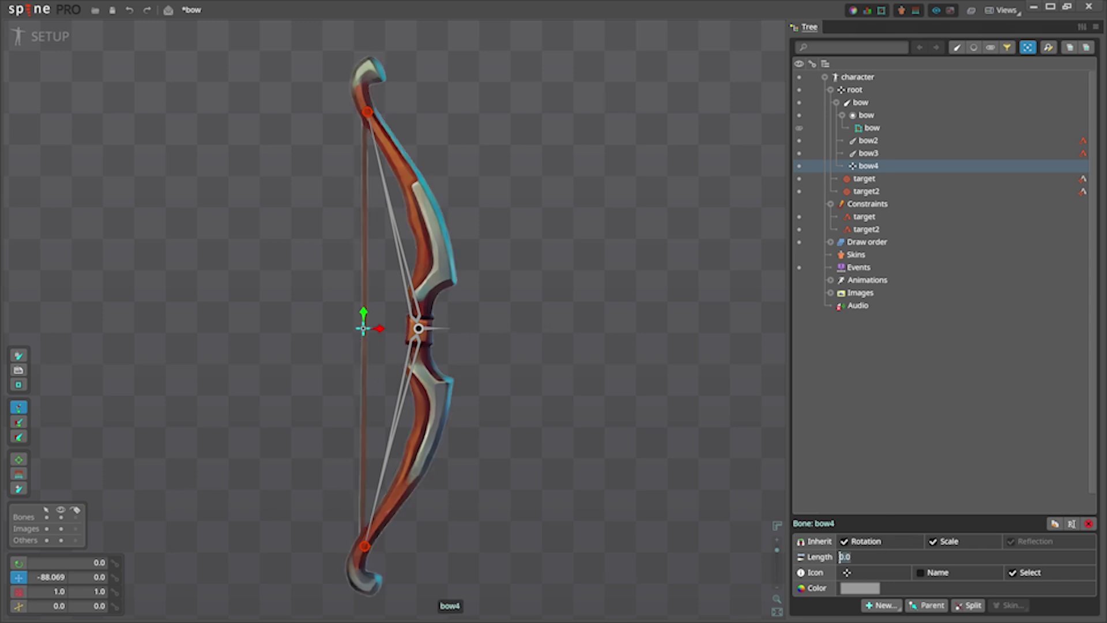
pyautogui.write('50')
pyautogui.press('Return')
# Set the length of both IK target bones to 50
pyautogui.scroll(-1, 471, 338)
pyautogui.moveTo(514, 358); pyautogui.dragTo(487, 339)
pyautogui.click(352, 506)
pyautogui.keyDown('ctrl'); pyautogui.click(355, 118); pyautogui.keyUp('ctrl')
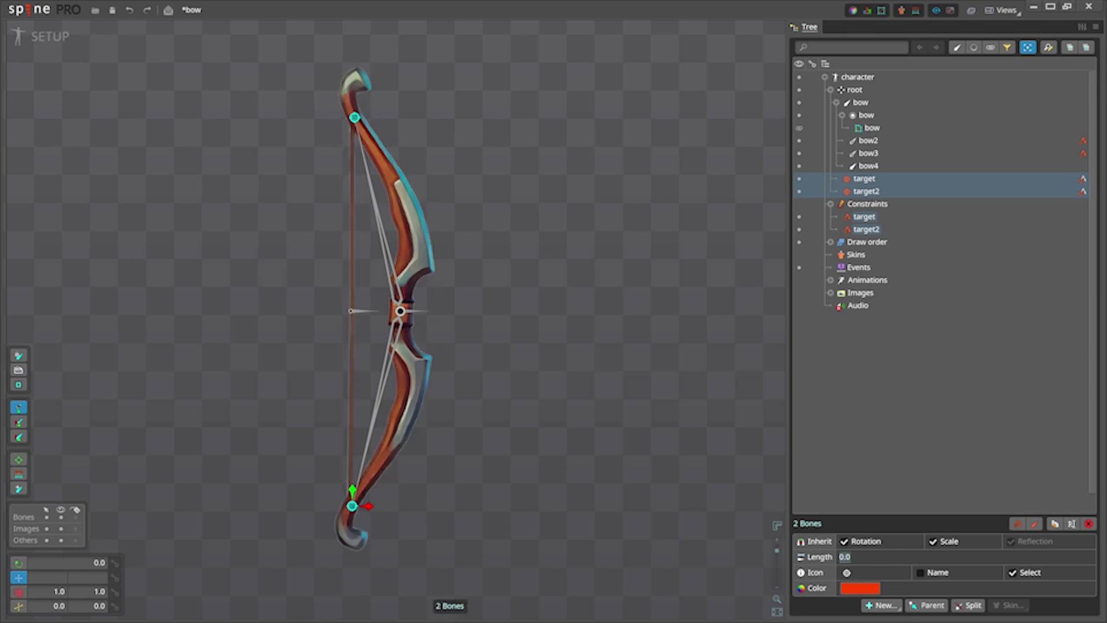
pyautogui.write('50')
pyautogui.press('Return')
pyautogui.keyDown('ctrl'); pyautogui.click(358, 311); pyautogui.keyUp('ctrl')
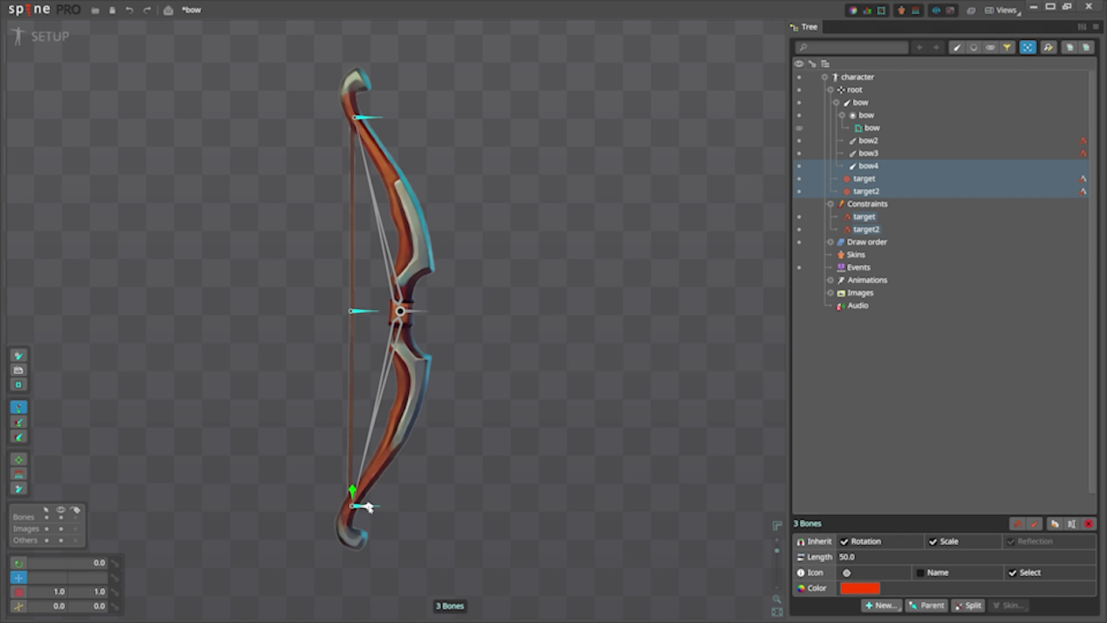
pyautogui.press('space')
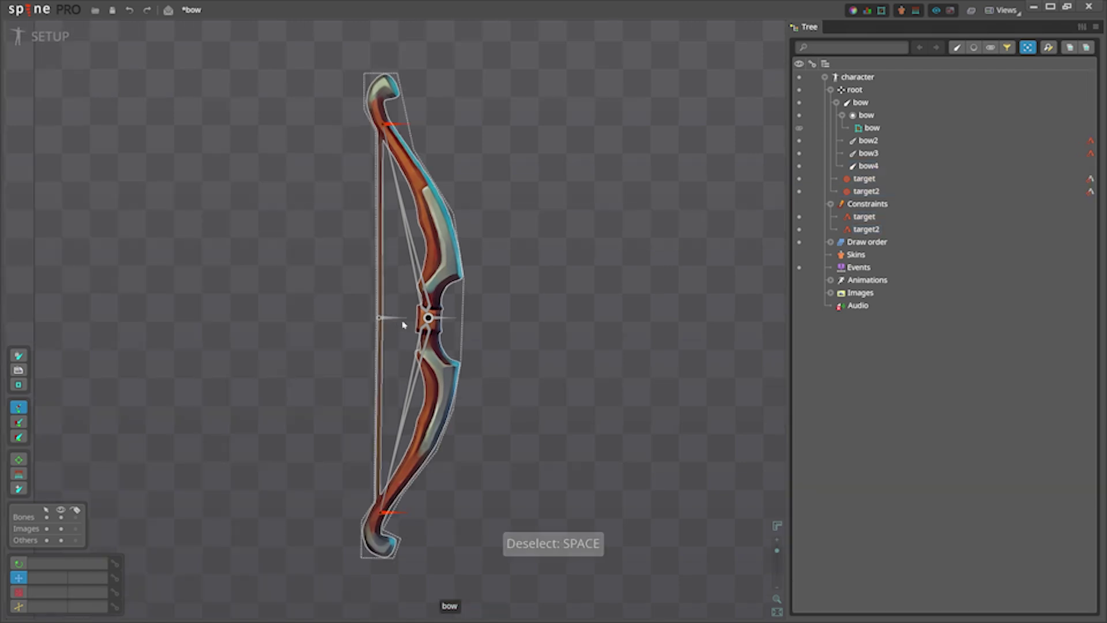
# Pull the bowstring bone away from the bow to test its movement
pyautogui.click(397, 317)
pyautogui.press('v')
pyautogui.moveTo(397, 318); pyautogui.dragTo(237, 317)
# Add a transform constraint to both IK target bones with the bowstring bone as its target
pyautogui.click(397, 125)
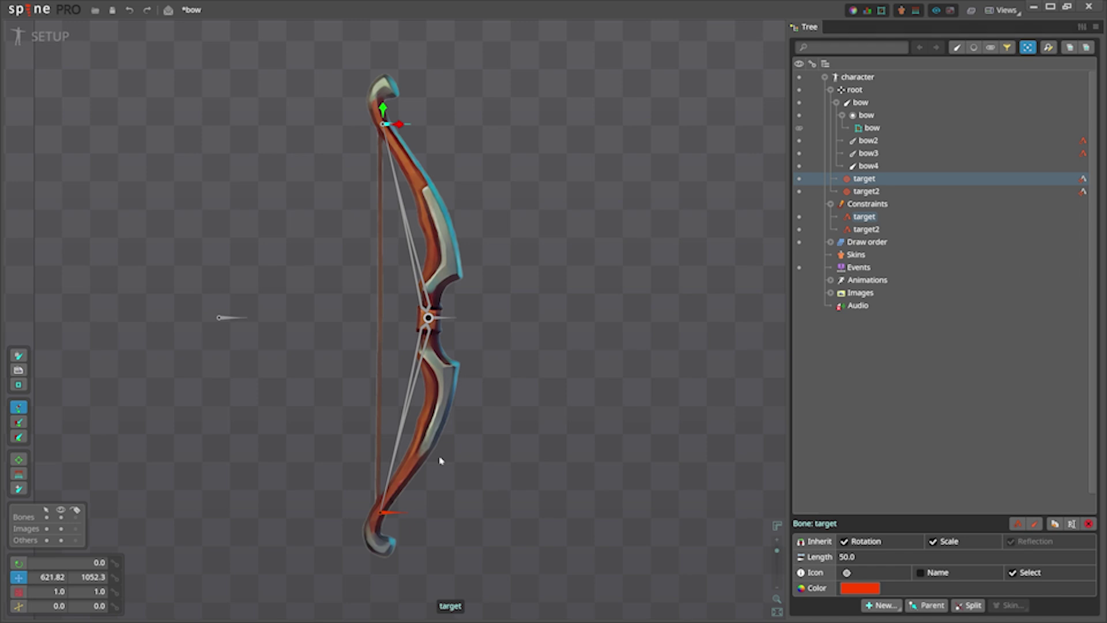
pyautogui.keyDown('ctrl'); pyautogui.click(388, 512); pyautogui.keyUp('ctrl')
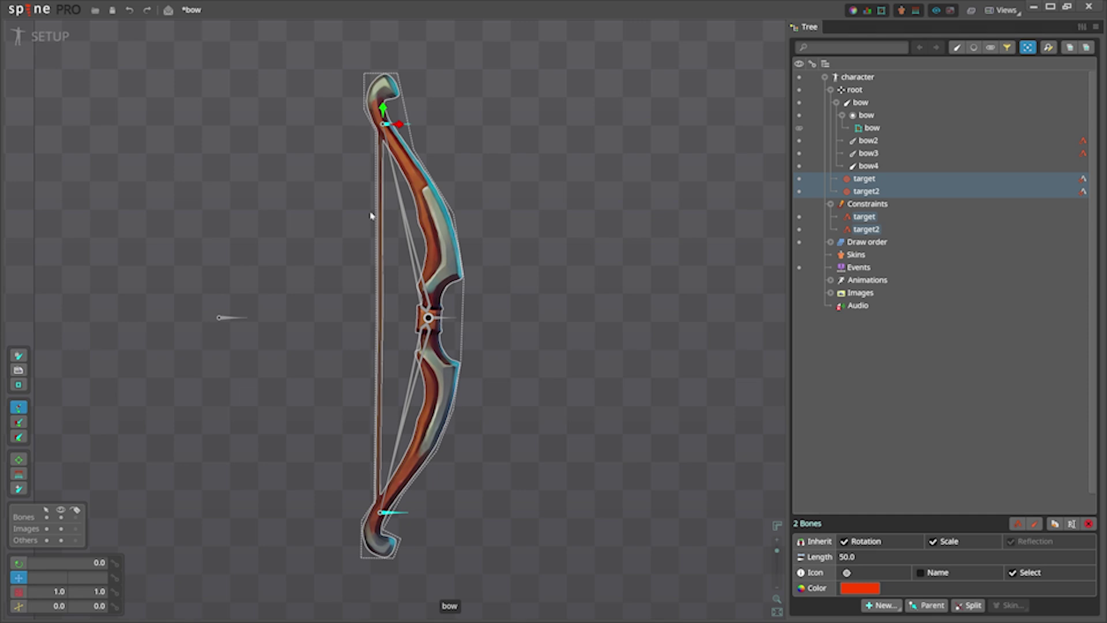
pyautogui.click(882, 605)
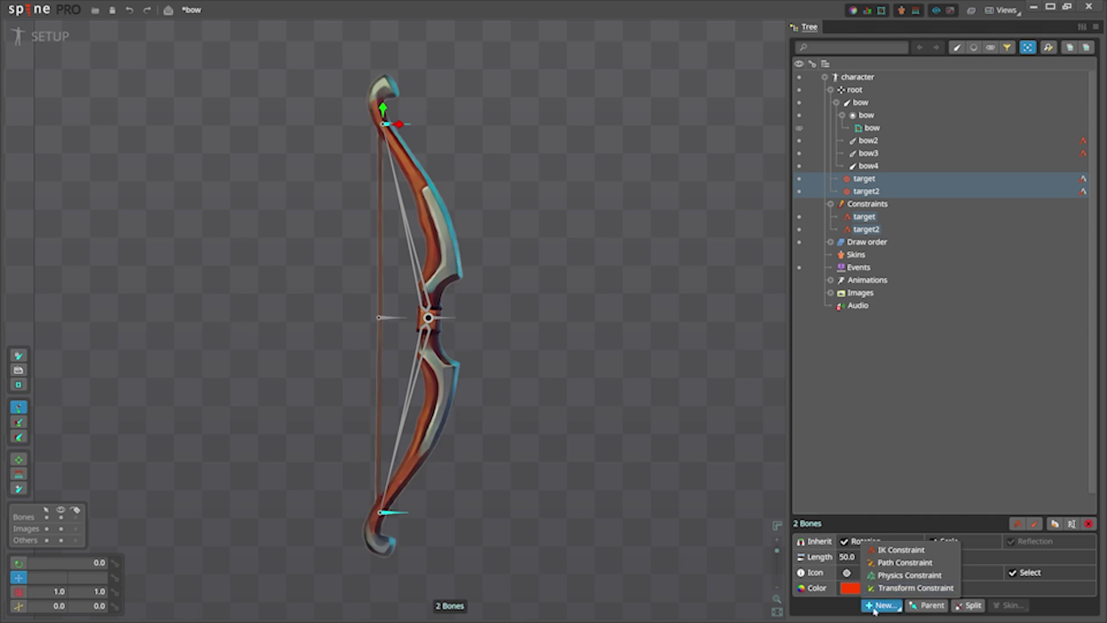
pyautogui.click(882, 604)
pyautogui.click(897, 605)
pyautogui.click(917, 587)
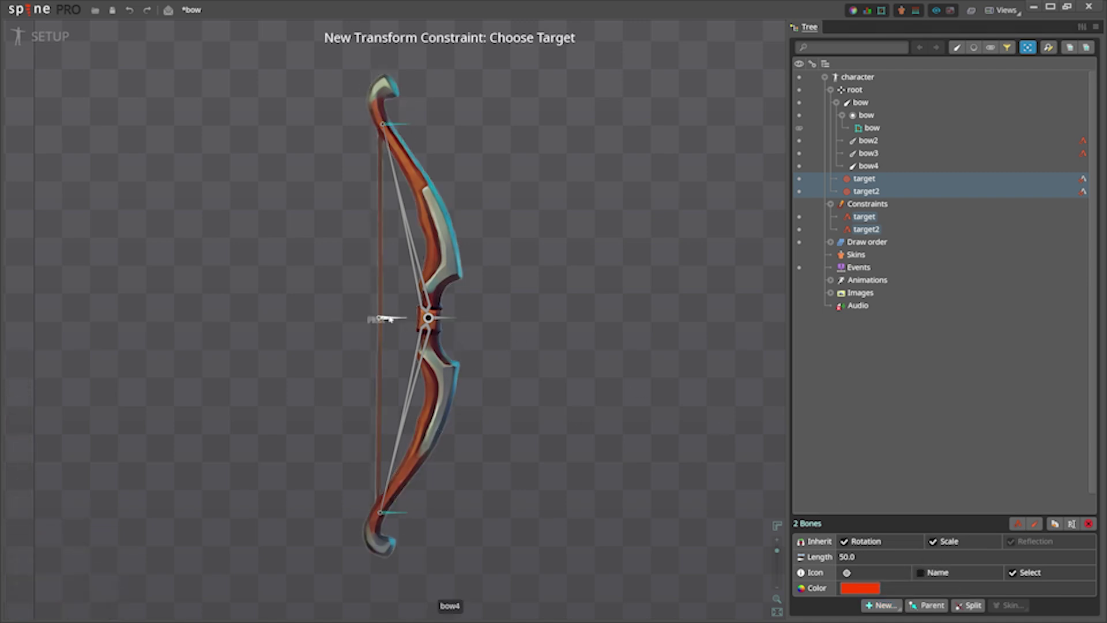
pyautogui.click(383, 317)
pyautogui.click(317, 346)
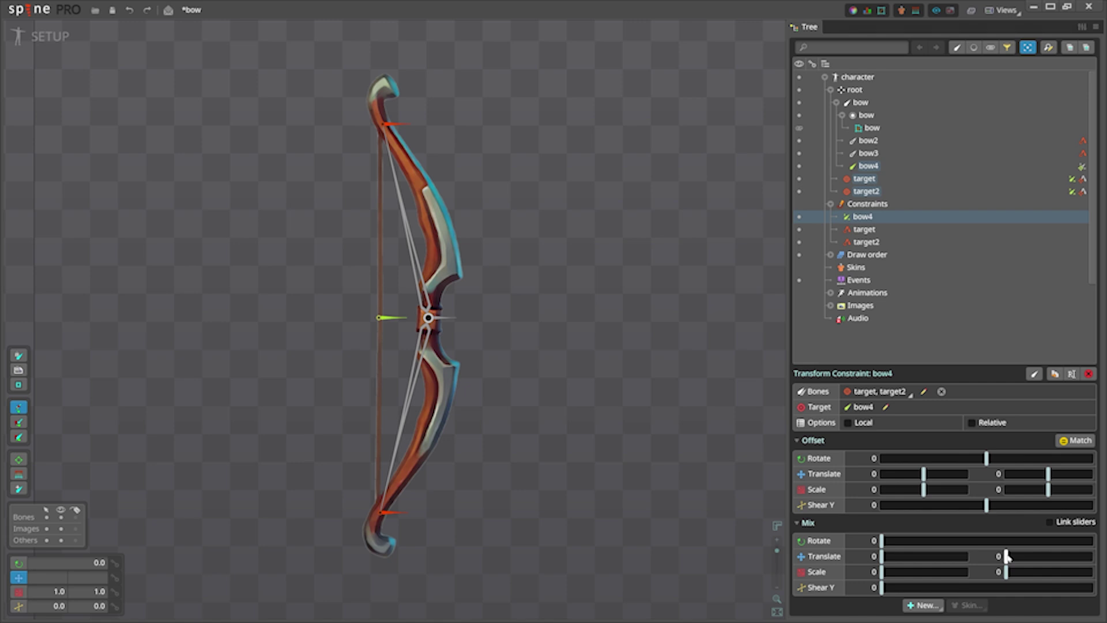
# Try a mix of 100 on the constraint's Translate Y, undo it, and set the Translate X mix to 100
pyautogui.moveTo(1006, 556); pyautogui.dragTo(1091, 556)
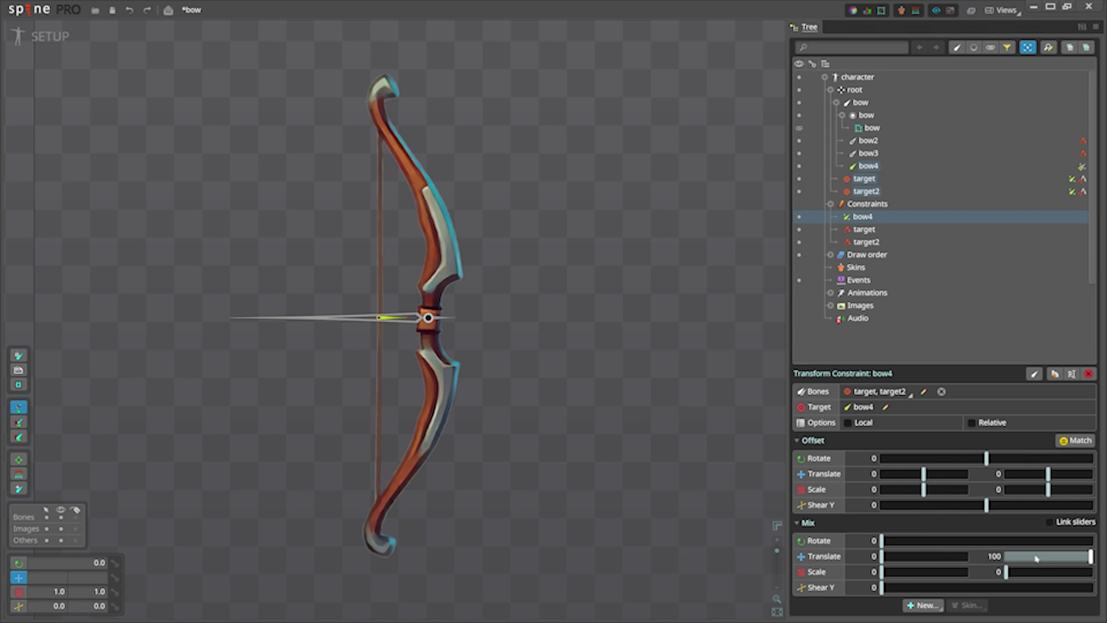
pyautogui.hotkey('ctrl', 'z')
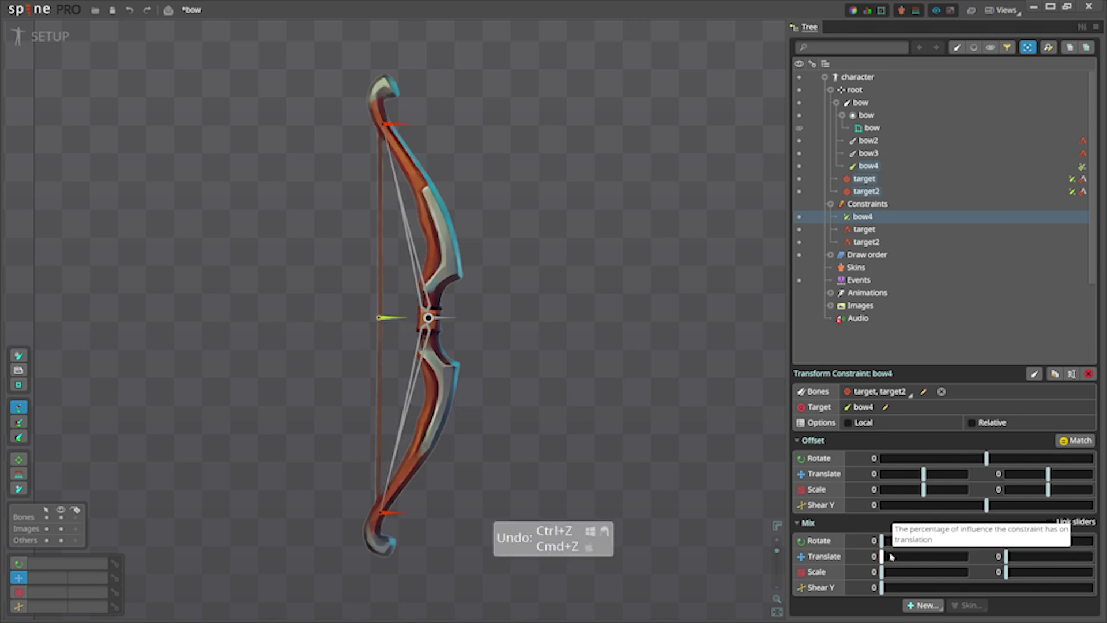
pyautogui.moveTo(883, 556); pyautogui.dragTo(967, 559)
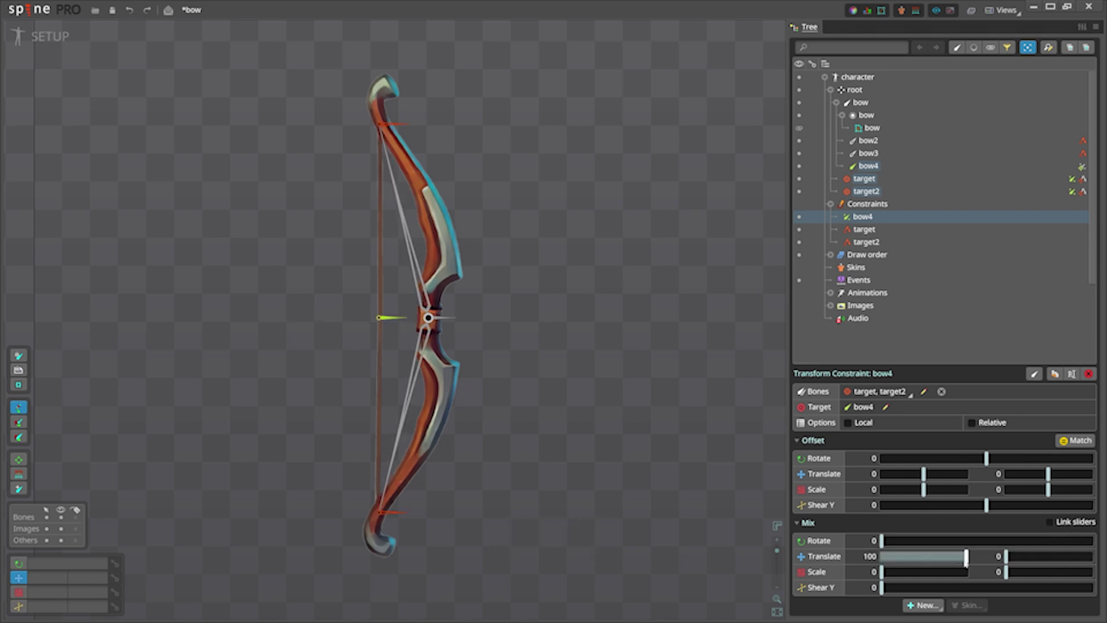
# Pull the bowstring bone back to test how the constrained IK targets follow, and undo the move
pyautogui.click(389, 318)
pyautogui.press('v')
pyautogui.moveTo(389, 317)
pyautogui.mouseDown()
pyautogui.moveTo(218, 320)
pyautogui.moveTo(379, 314)
pyautogui.mouseUp()
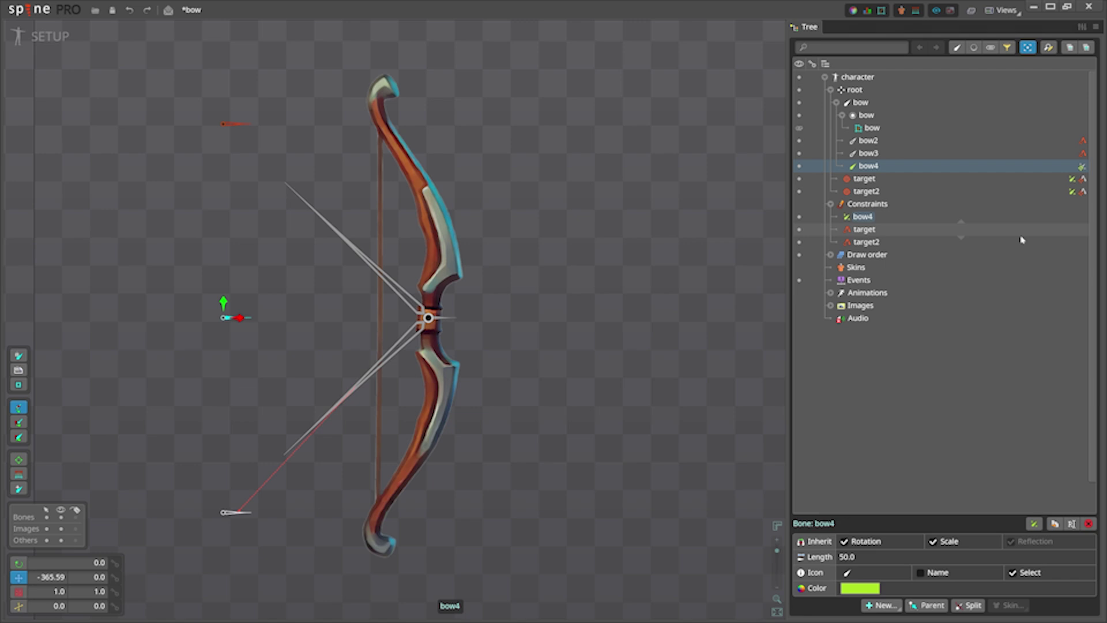
pyautogui.hotkey('ctrl', 'z')
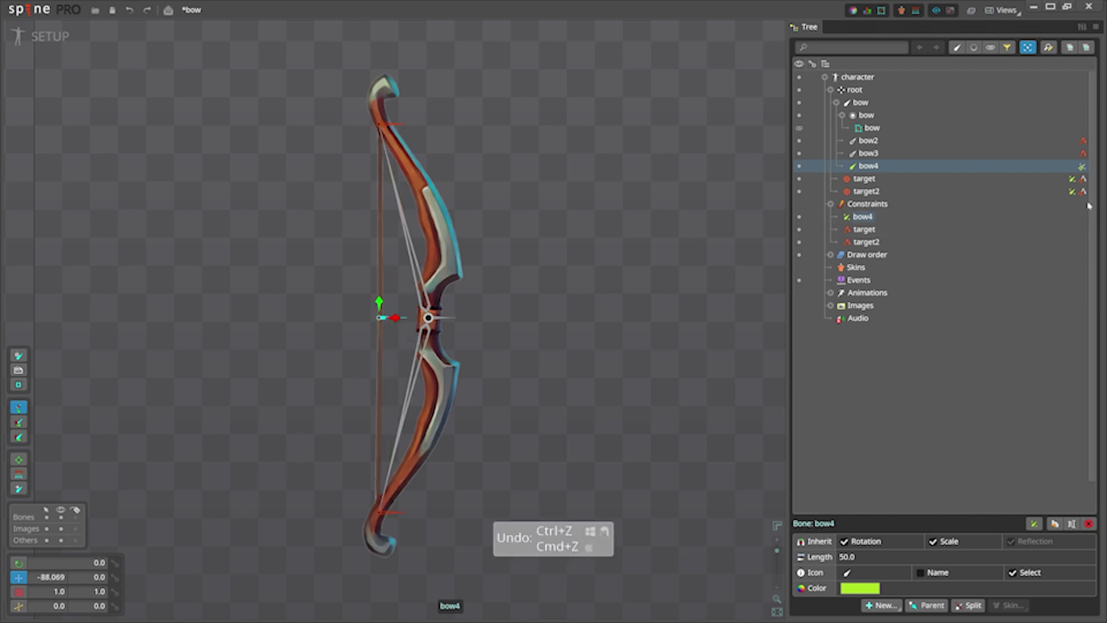
# Set the transform constraint's Translate X mix to 20, then test it by pulling the bowstring bone back and undo the move
pyautogui.click(1082, 166)
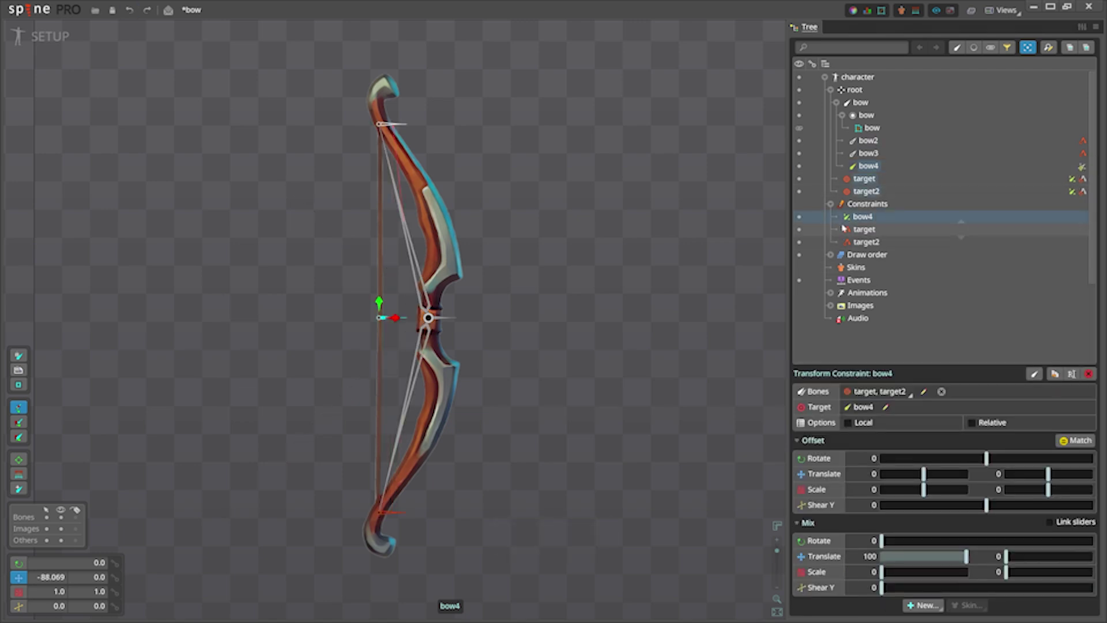
pyautogui.moveTo(966, 555); pyautogui.dragTo(901, 562)
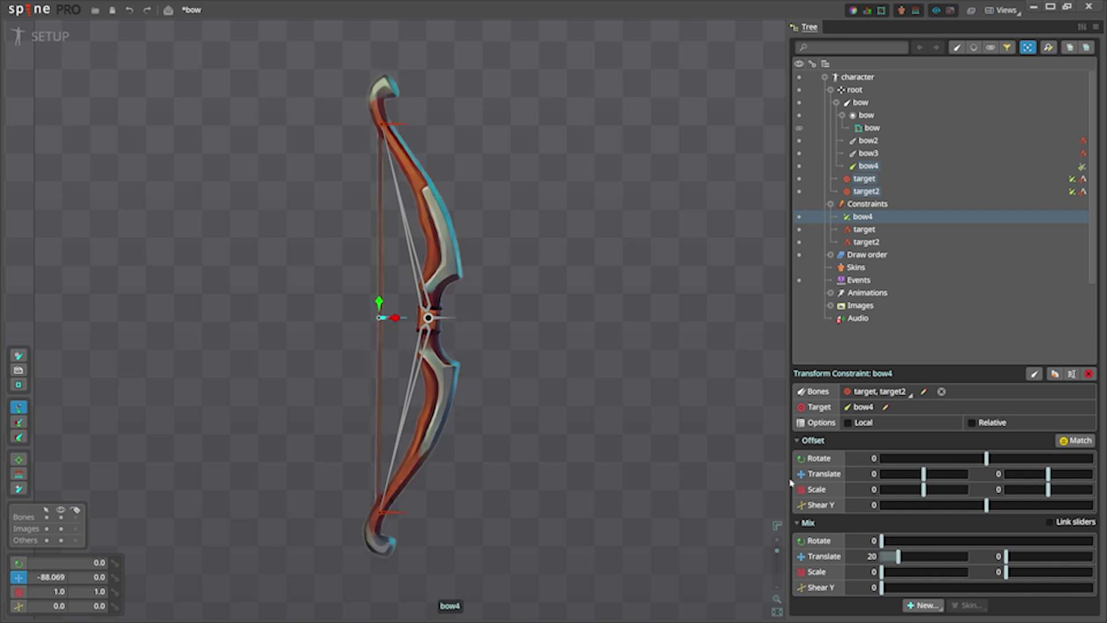
pyautogui.moveTo(413, 337); pyautogui.dragTo(210, 316)
pyautogui.hotkey('ctrl', 'z')
pyautogui.hotkey('ctrl', 'z')
# Bind the bow mesh to the grip, bowstring and two limb bones, and weight the upper limb vertices to the upper limb bone
pyautogui.press('g')
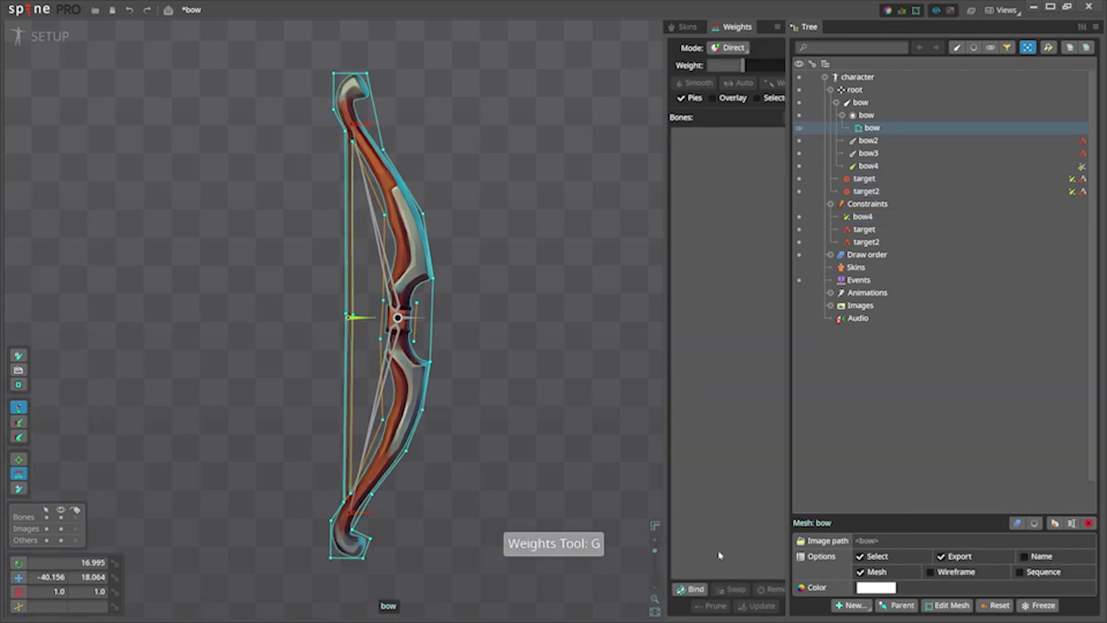
pyautogui.click(690, 589)
pyautogui.moveTo(265, 76); pyautogui.dragTo(494, 301)
pyautogui.scroll(2, 362, 158)
pyautogui.click(372, 213)
pyautogui.moveTo(529, 397); pyautogui.dragTo(519, 123)
# Weight the mesh vertices of the lower limb 100 to the lower limb bone
pyautogui.moveTo(508, 415); pyautogui.dragTo(531, 265)
pyautogui.moveTo(517, 260); pyautogui.dragTo(263, 562)
pyautogui.click(396, 351)
pyautogui.moveTo(490, 490)
pyautogui.mouseDown()
pyautogui.moveTo(563, 140)
pyautogui.moveTo(579, 331)
pyautogui.mouseUp()
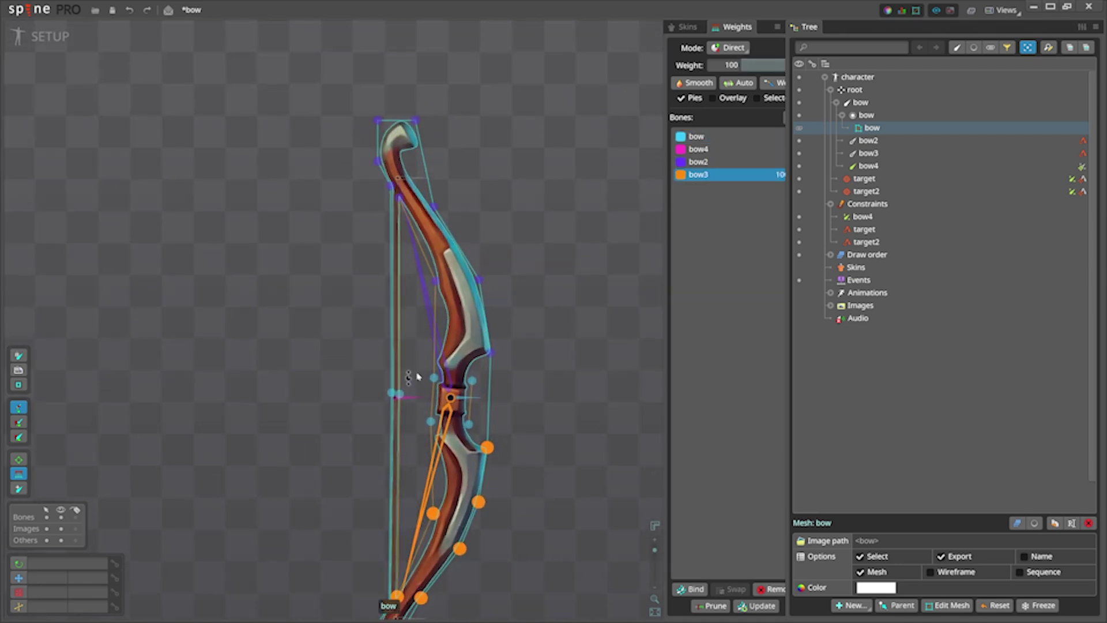
# Weight the vertices at the middle of the bowstring to the bowstring bone
pyautogui.click(401, 395)
pyautogui.click(416, 398)
pyautogui.moveTo(578, 513); pyautogui.dragTo(601, 191)
pyautogui.moveTo(534, 341); pyautogui.dragTo(554, 232)
# Pull the bowstring bone back to test how the weighted bow bends
pyautogui.press('v')
pyautogui.press('space')
pyautogui.click(437, 291)
pyautogui.moveTo(430, 289); pyautogui.dragTo(215, 316)
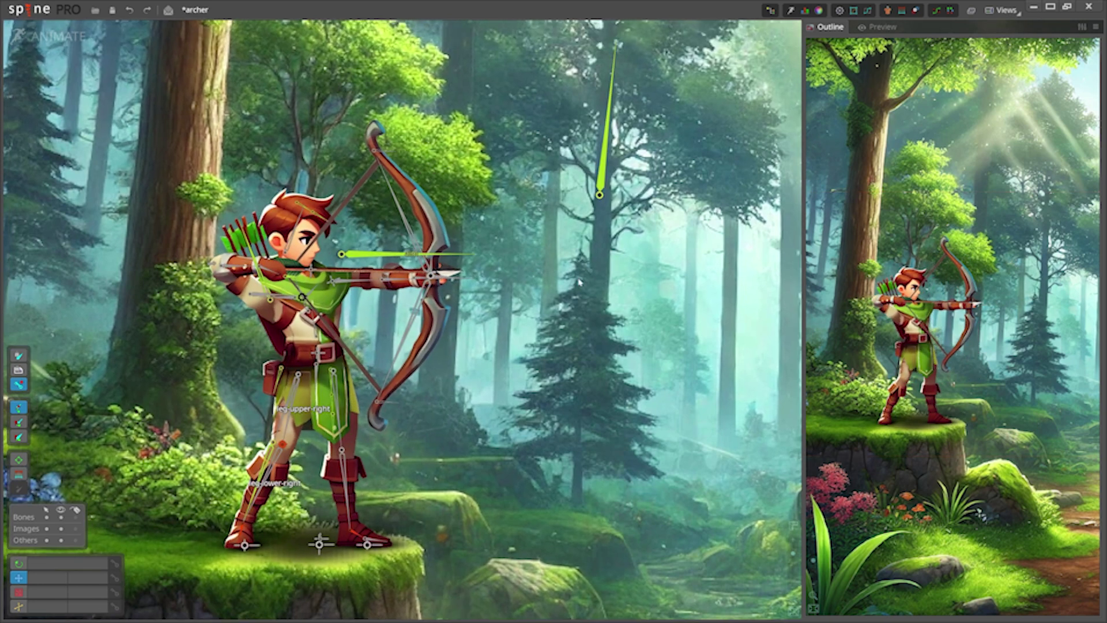
# Try out the archer's aim bone, and scrub and play the aim animation to examine how the bow bends during the shot
pyautogui.click(404, 254)
pyautogui.moveTo(470, 334); pyautogui.dragTo(558, 257)
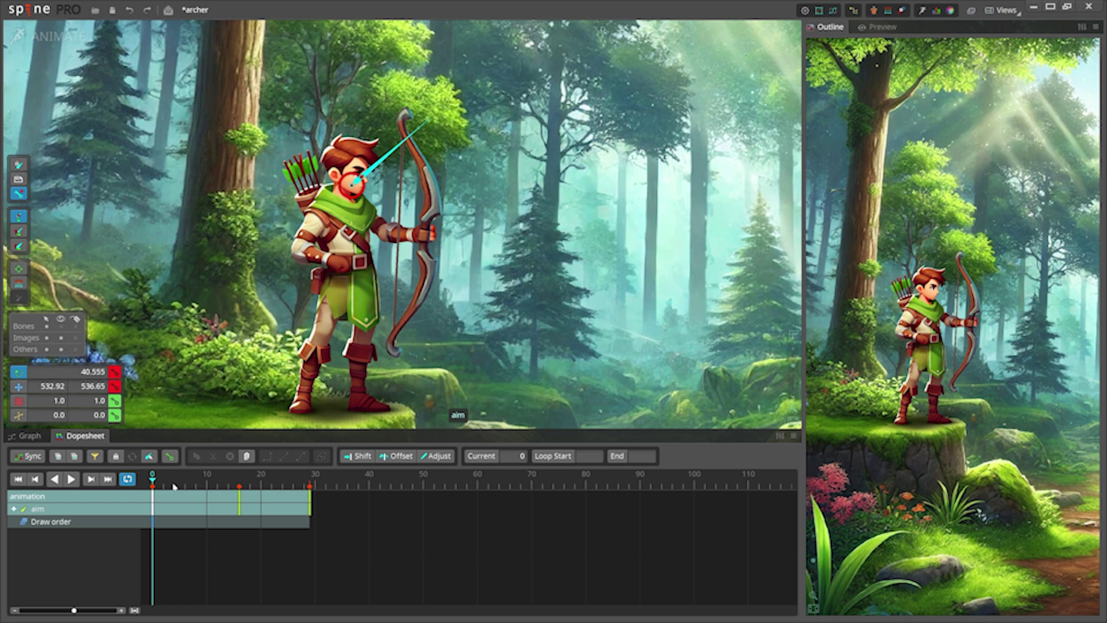
pyautogui.moveTo(153, 481); pyautogui.dragTo(174, 488)
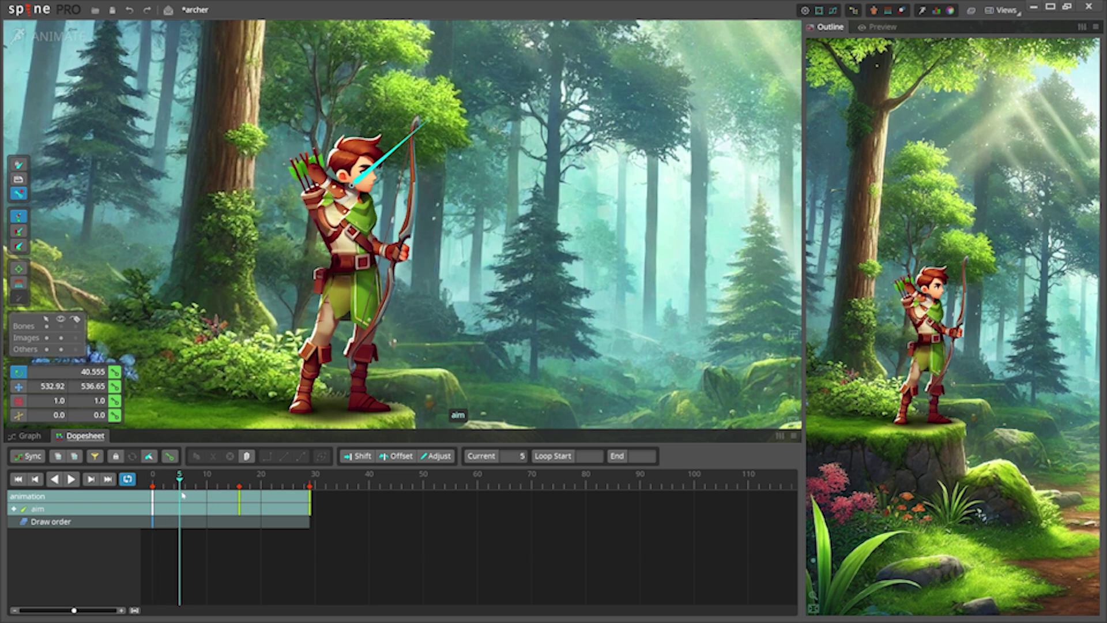
pyautogui.moveTo(182, 494); pyautogui.dragTo(289, 509)
pyautogui.moveTo(369, 253); pyautogui.dragTo(323, 362)
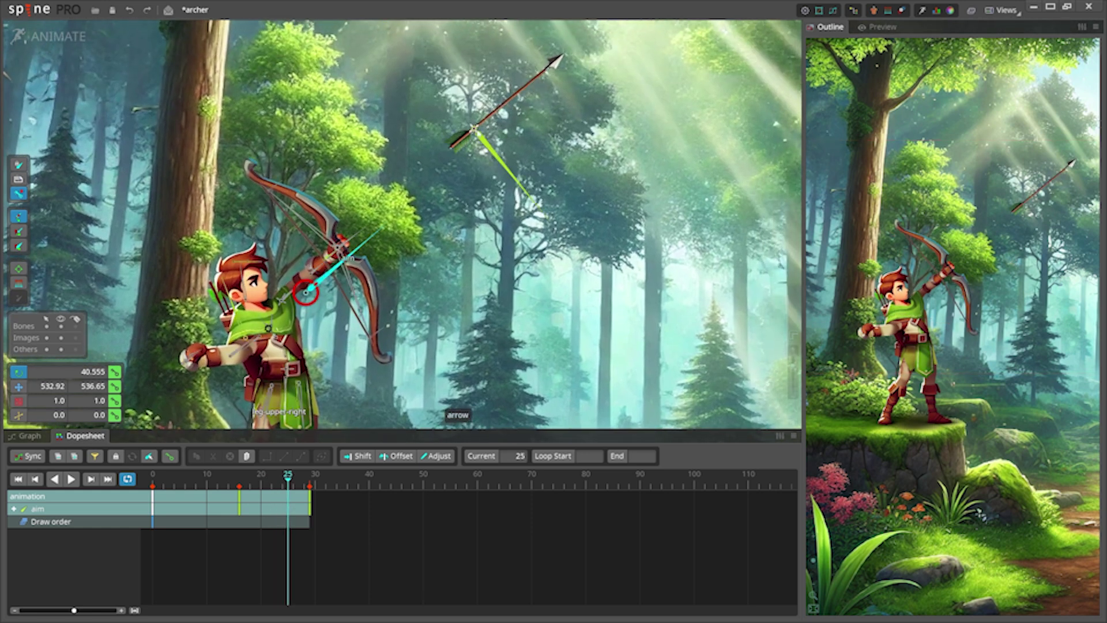
pyautogui.scroll(-1, 484, 267)
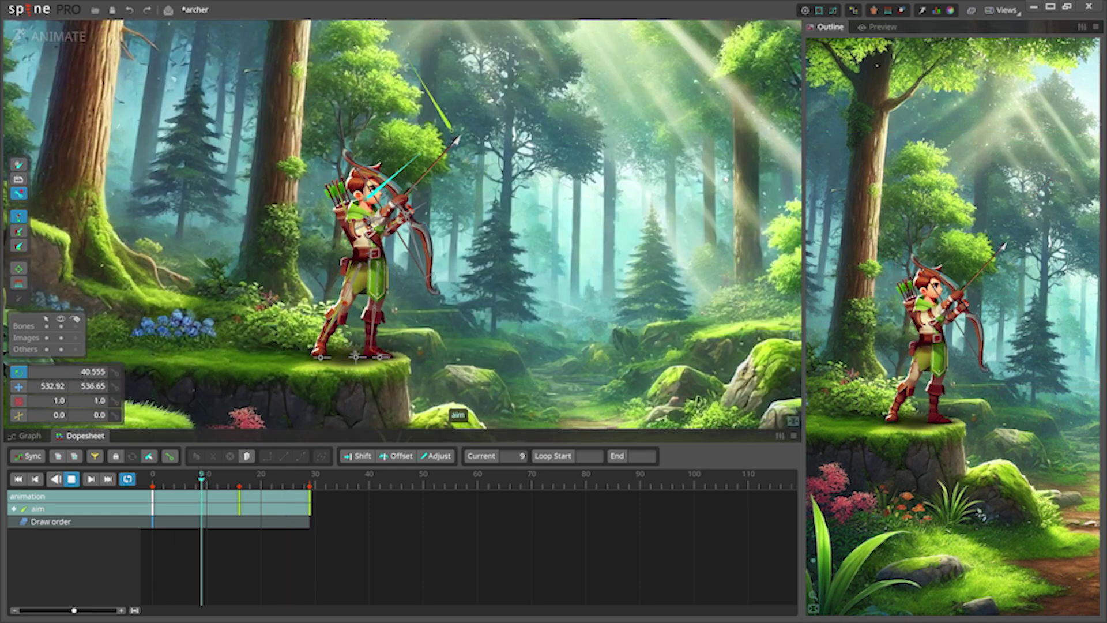
pyautogui.press('space')
# Move the complex bow's root bone sideways, farther away from the simple bow
pyautogui.moveTo(695, 178); pyautogui.dragTo(662, 230)
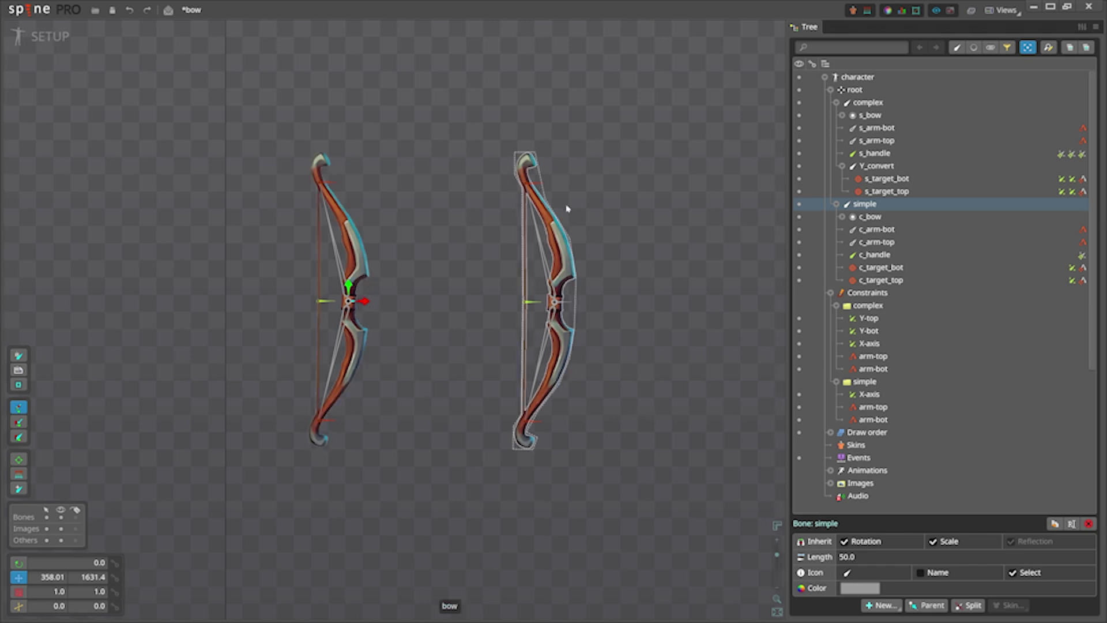
pyautogui.moveTo(672, 269)
pyautogui.mouseDown()
pyautogui.moveTo(674, 280)
pyautogui.moveTo(654, 276)
pyautogui.mouseUp()
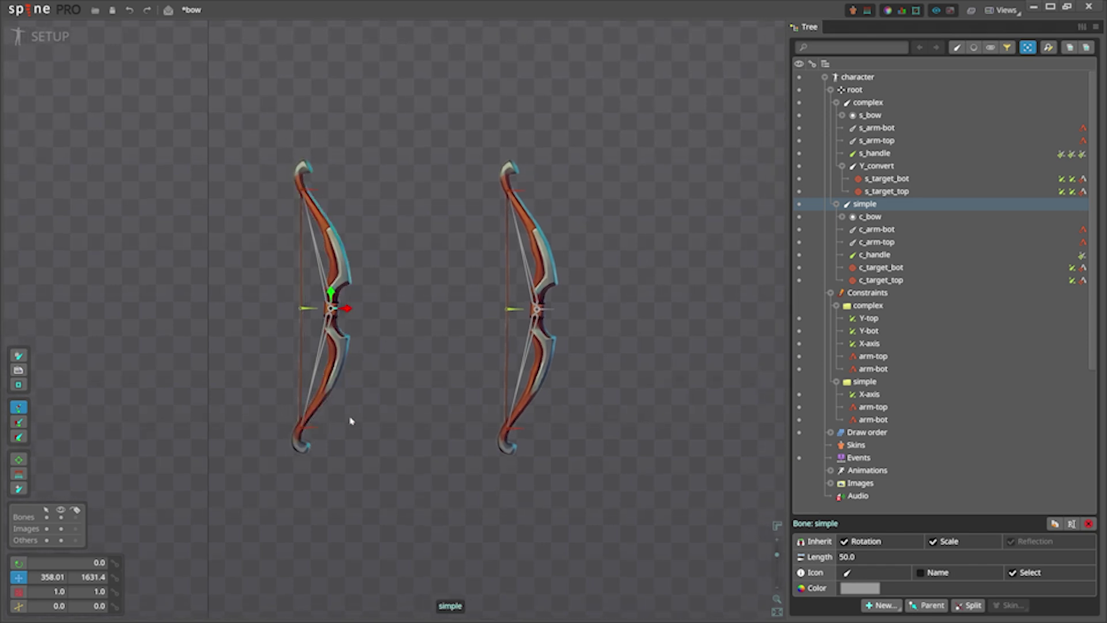
pyautogui.moveTo(408, 396); pyautogui.dragTo(388, 405)
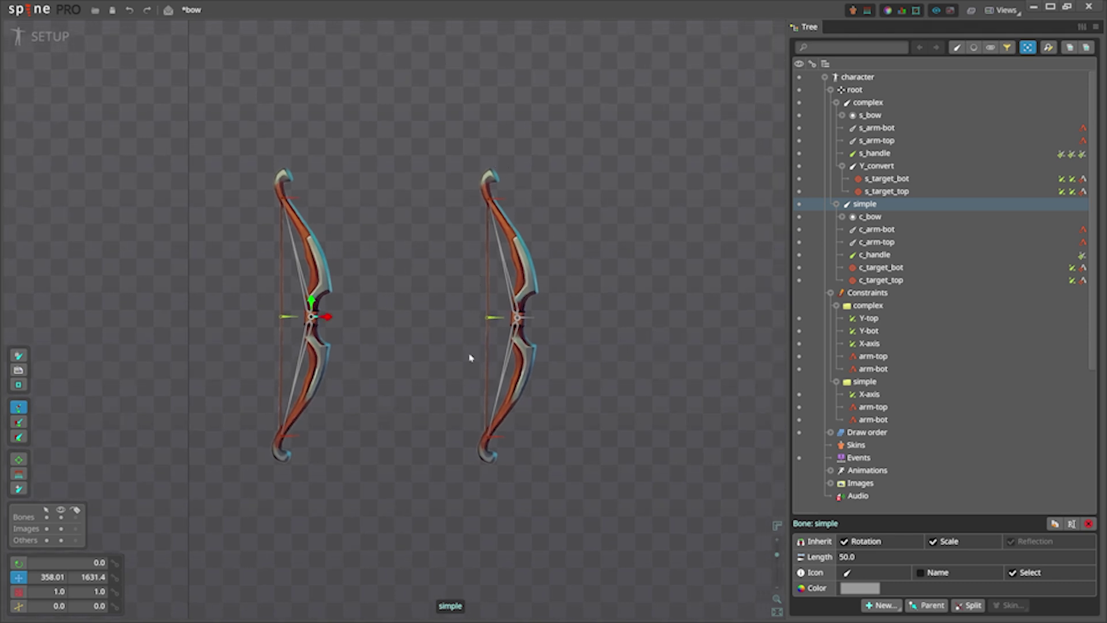
pyautogui.click(882, 104)
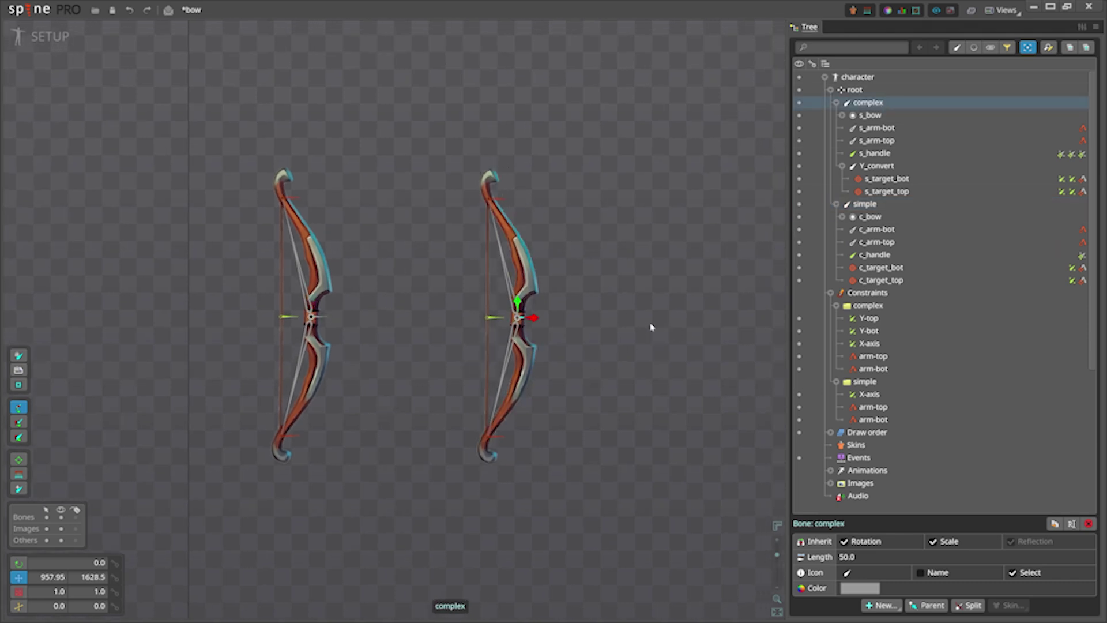
pyautogui.press('v')
pyautogui.moveTo(651, 326); pyautogui.dragTo(717, 305)
pyautogui.hotkey('ctrl', 'z')
# Pull the complex bow's s_handle bone back, select s_target_top and s_target_bot to examine their movement, and undo the pull
pyautogui.moveTo(533, 318); pyautogui.dragTo(491, 324)
pyautogui.click(577, 318)
pyautogui.scroll(3, 574, 248)
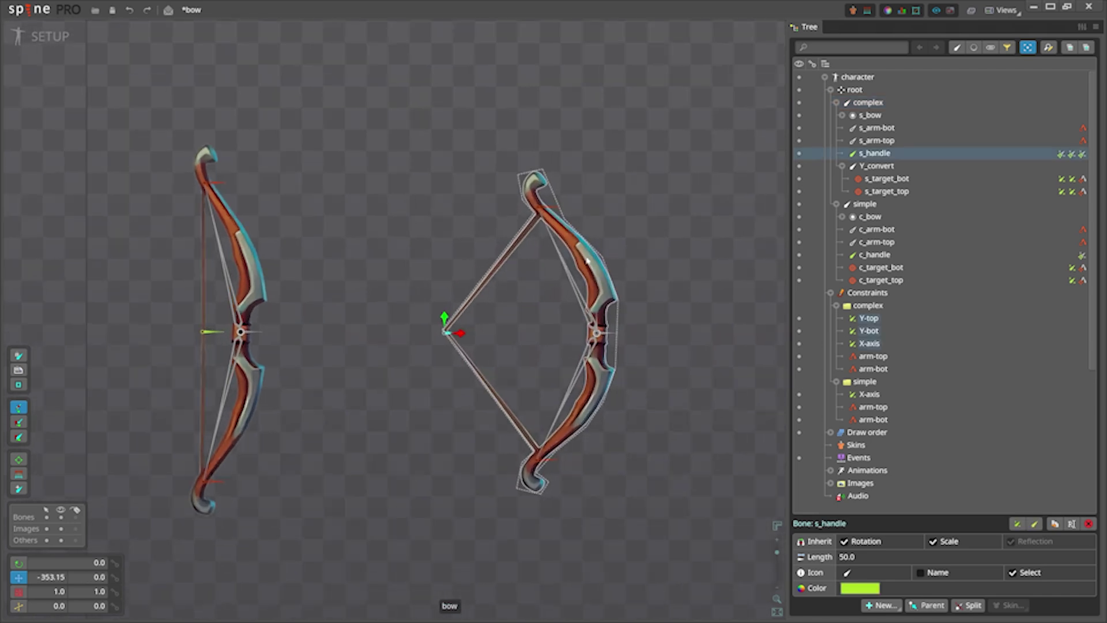
pyautogui.click(547, 199)
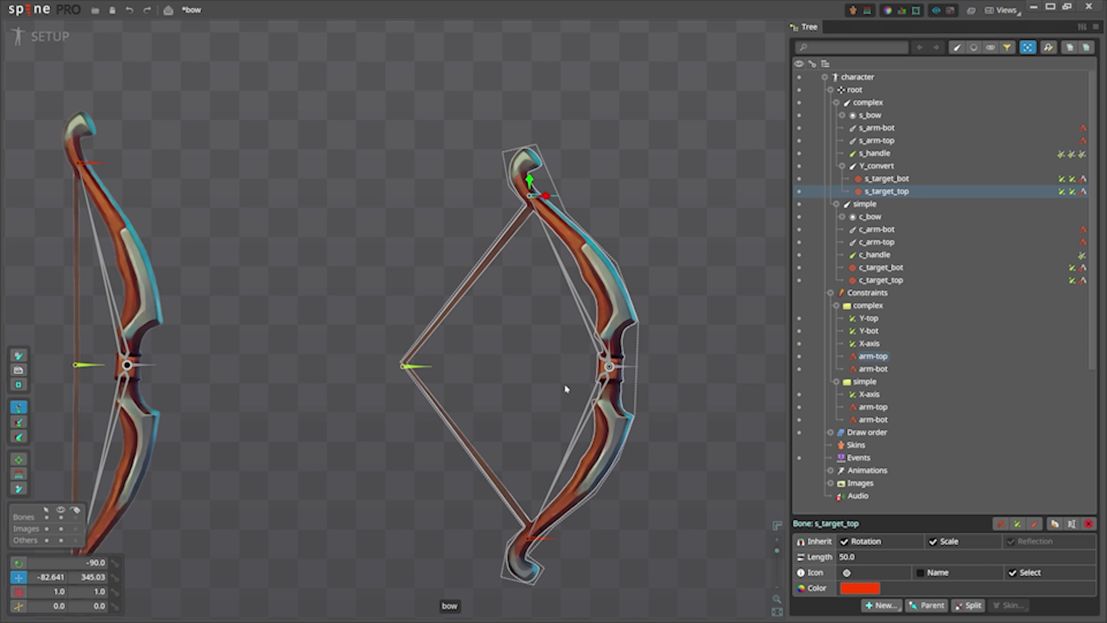
pyautogui.keyDown('ctrl'); pyautogui.click(542, 538); pyautogui.keyUp('ctrl')
pyautogui.hotkey('ctrl', 'z')
pyautogui.scroll(-2, 525, 364)
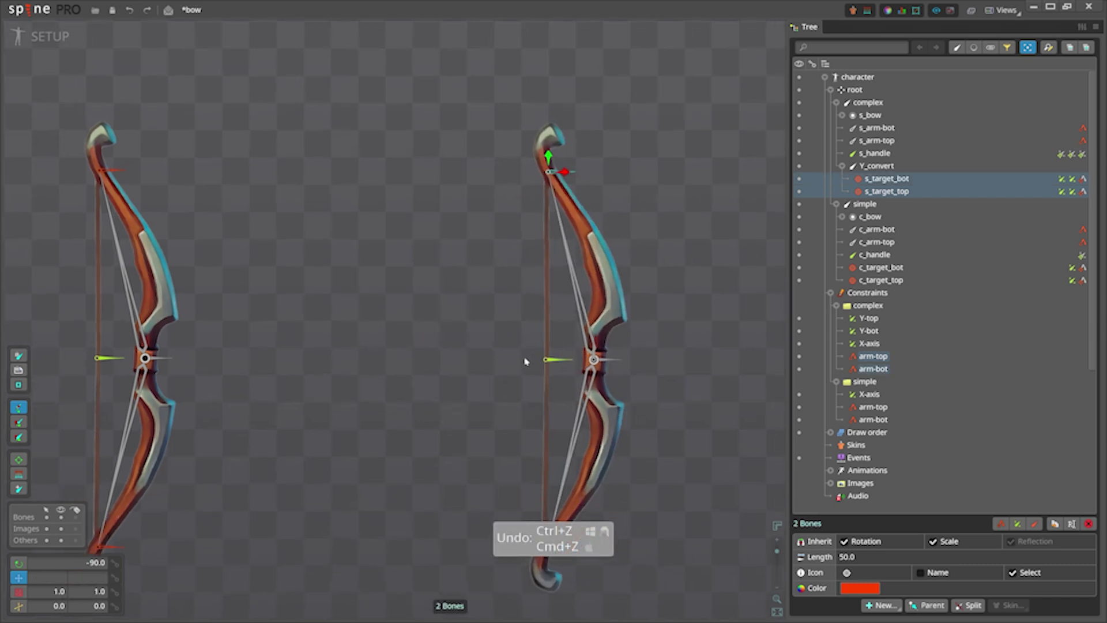
# Pull s_handle far back to about -686, and select s_target_top and both limb bones to examine how they follow
pyautogui.click(549, 358)
pyautogui.moveTo(549, 357); pyautogui.dragTo(237, 356)
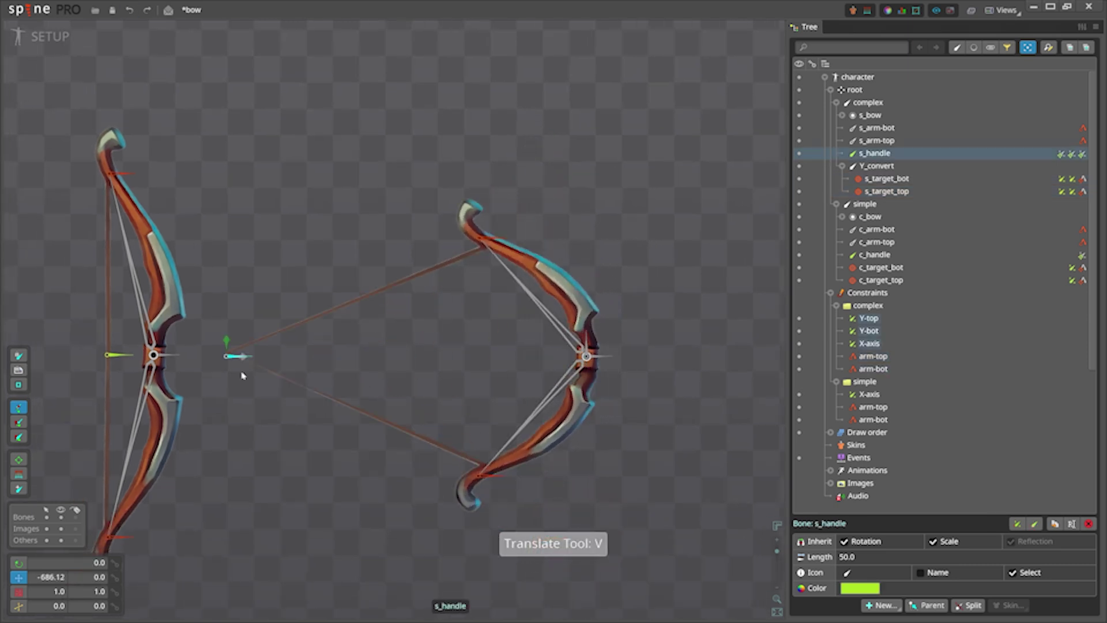
pyautogui.click(499, 240)
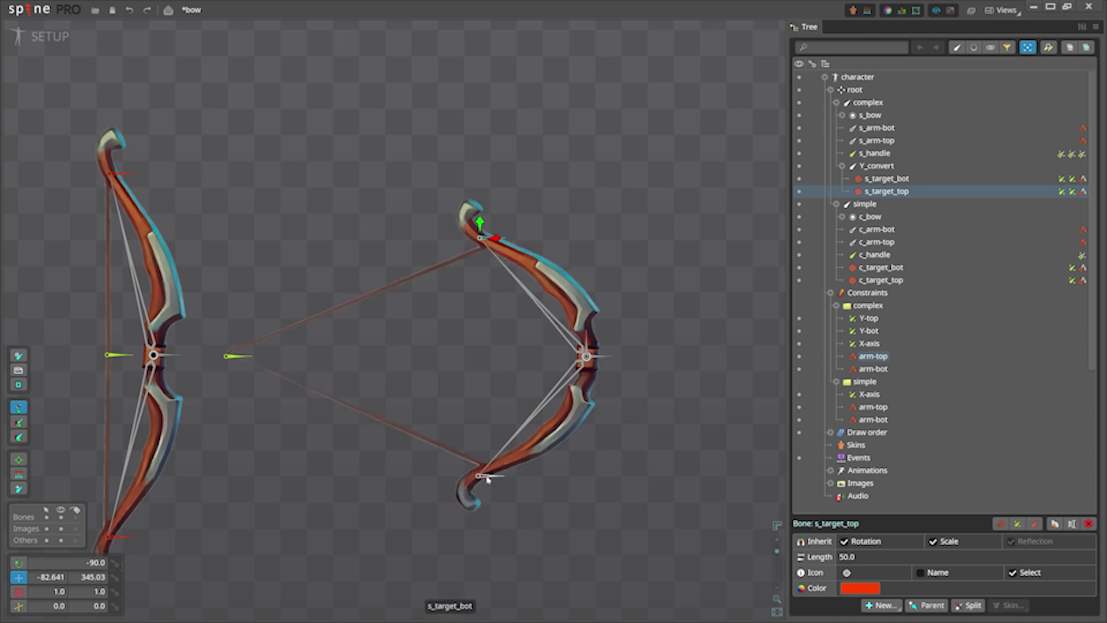
pyautogui.click(557, 392)
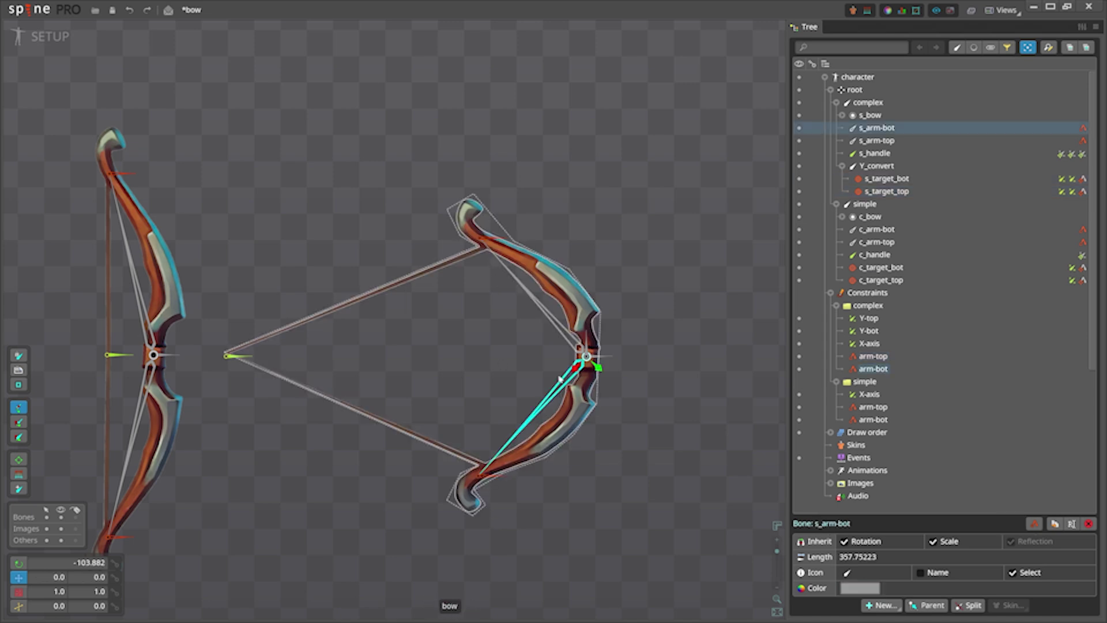
pyautogui.keyDown('ctrl'); pyautogui.click(557, 332); pyautogui.keyUp('ctrl')
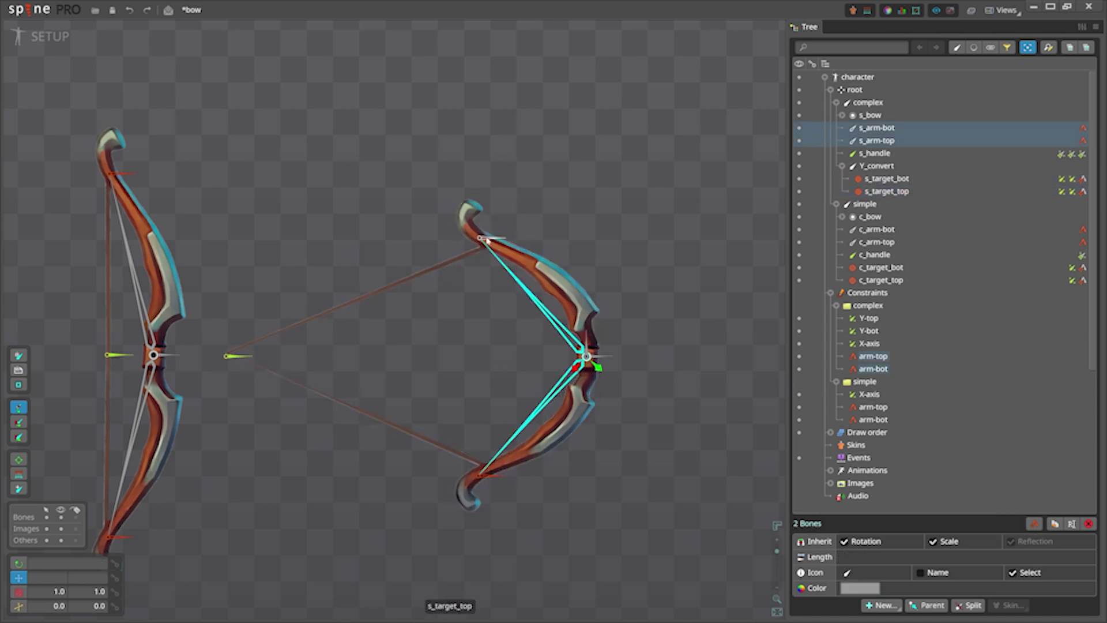
# Examine the settings of the complex bow's arm-top IK constraint, and undo the s_handle pull
pyautogui.scroll(2, 486, 237)
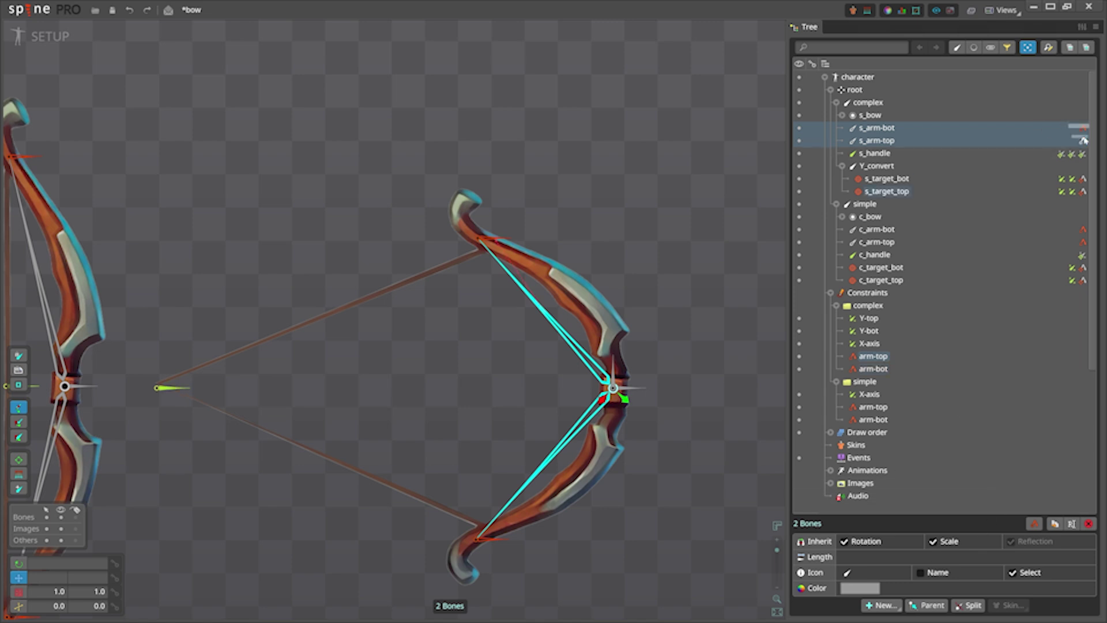
pyautogui.click(1009, 356)
pyautogui.scroll(-3, 589, 452)
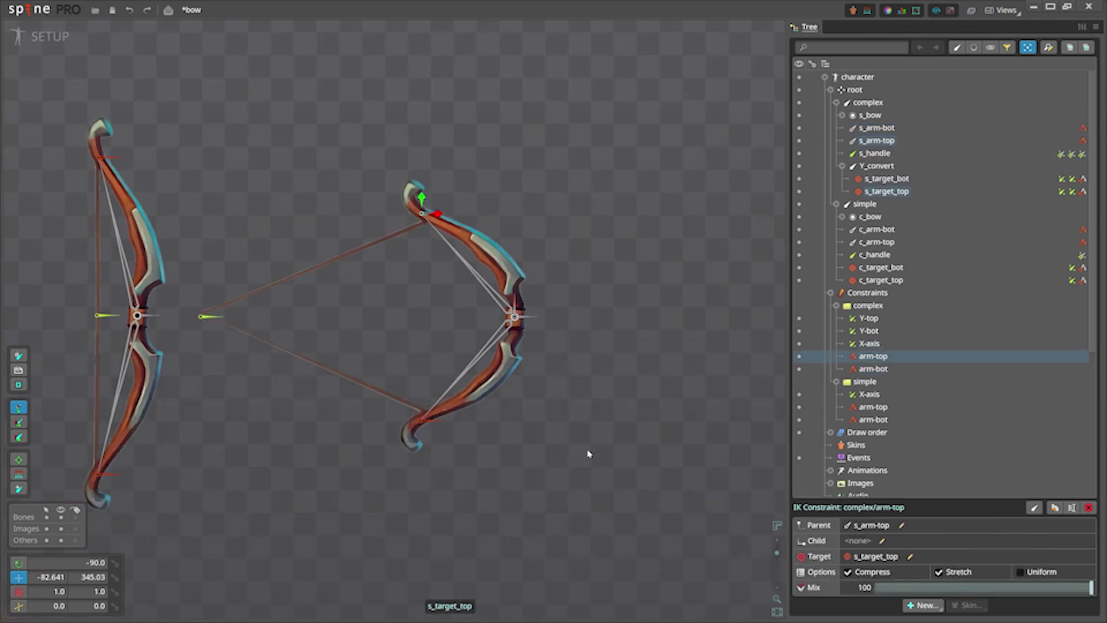
pyautogui.hotkey('ctrl', 'z')
pyautogui.scroll(-1, 461, 427)
pyautogui.scroll(-2, 427, 414)
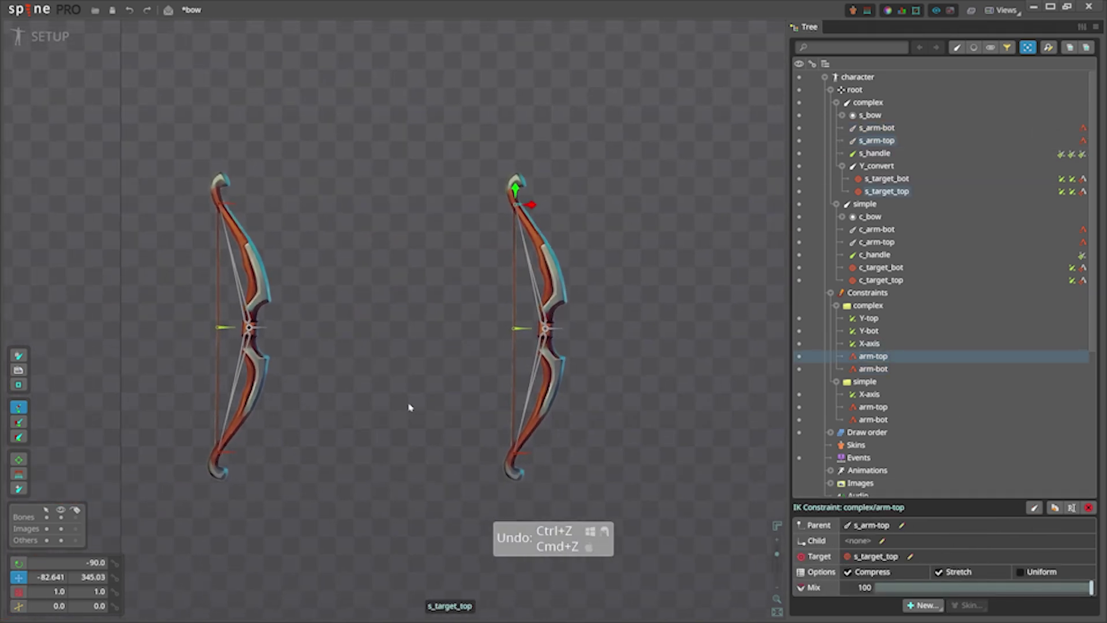
# Pull s_handle and c_handle back together to about -529 to compare how the two bows bend, and undo the pull
pyautogui.moveTo(358, 363); pyautogui.dragTo(395, 363)
pyautogui.click(555, 320)
pyautogui.keyDown('ctrl'); pyautogui.click(289, 318); pyautogui.keyUp('ctrl')
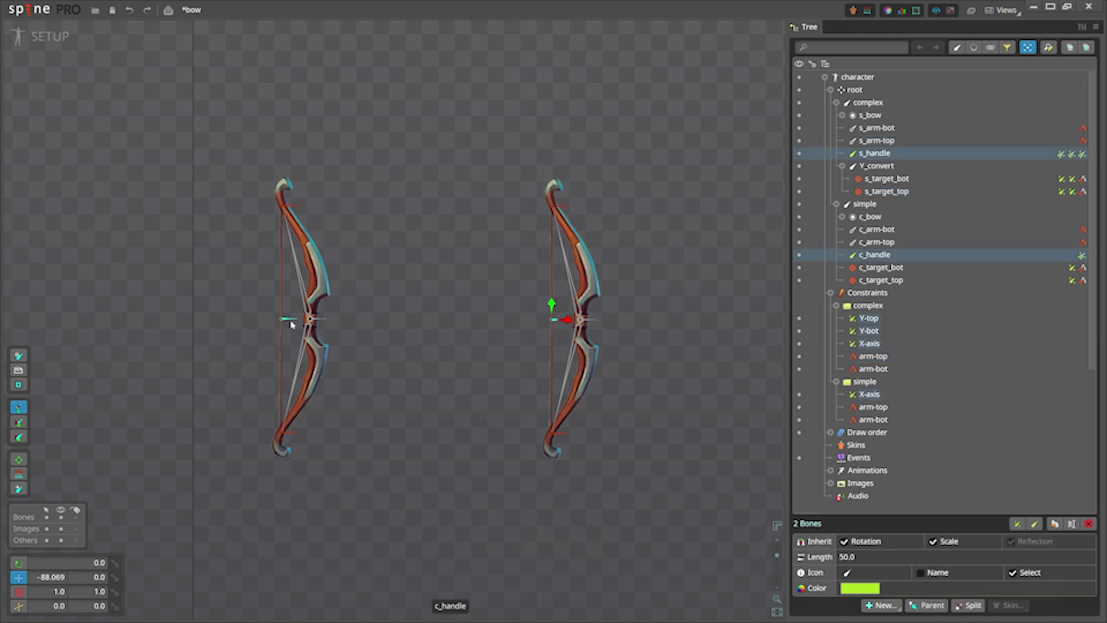
pyautogui.scroll(-1, 408, 361)
pyautogui.moveTo(562, 332); pyautogui.dragTo(431, 342)
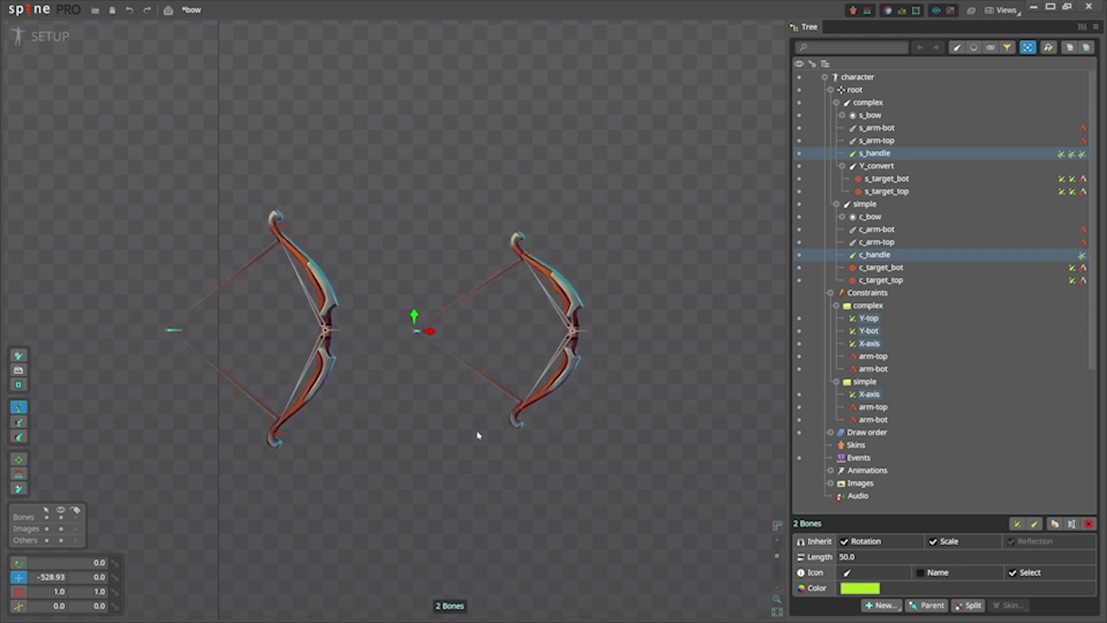
pyautogui.moveTo(478, 435); pyautogui.dragTo(517, 448)
pyautogui.hotkey('ctrl', 'z')
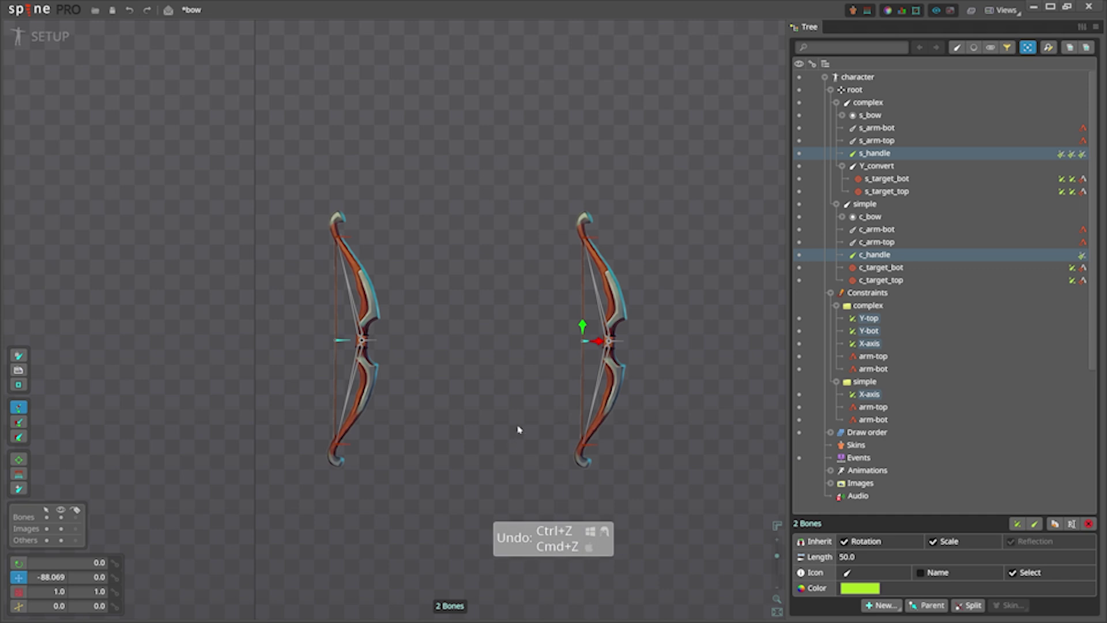